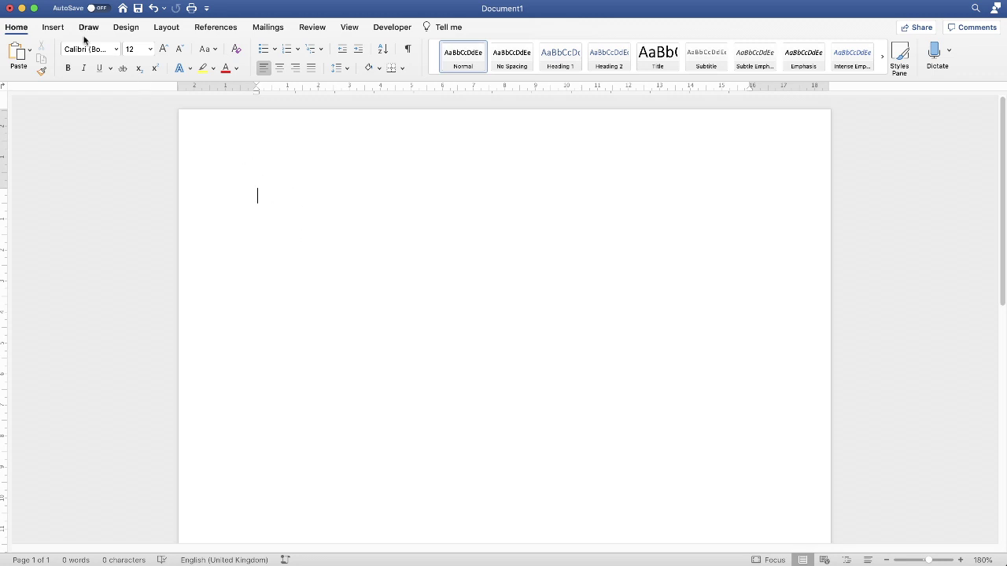
# Step: Draw a large text box in the upper left of the page
pyautogui.click(53, 28)
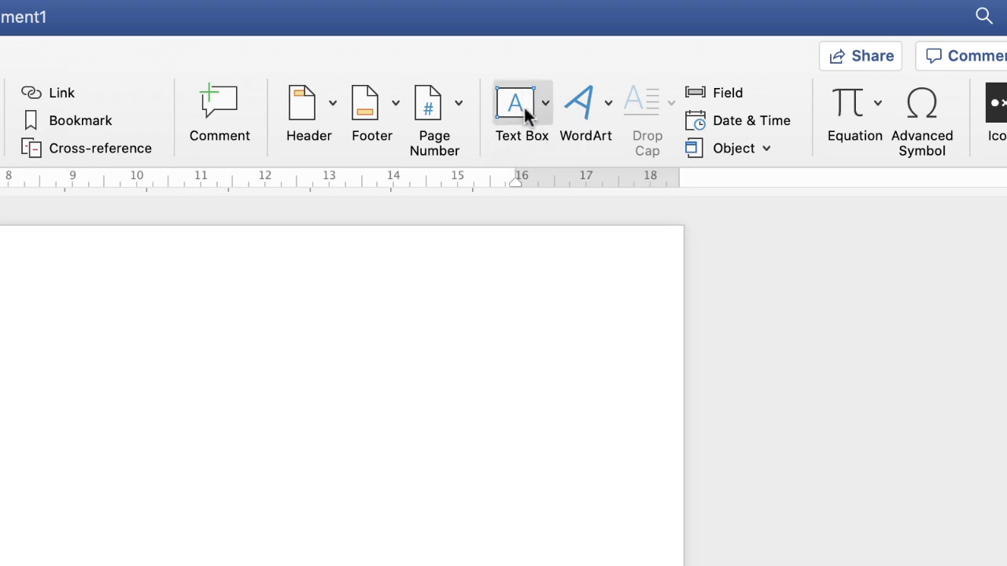
pyautogui.click(545, 103)
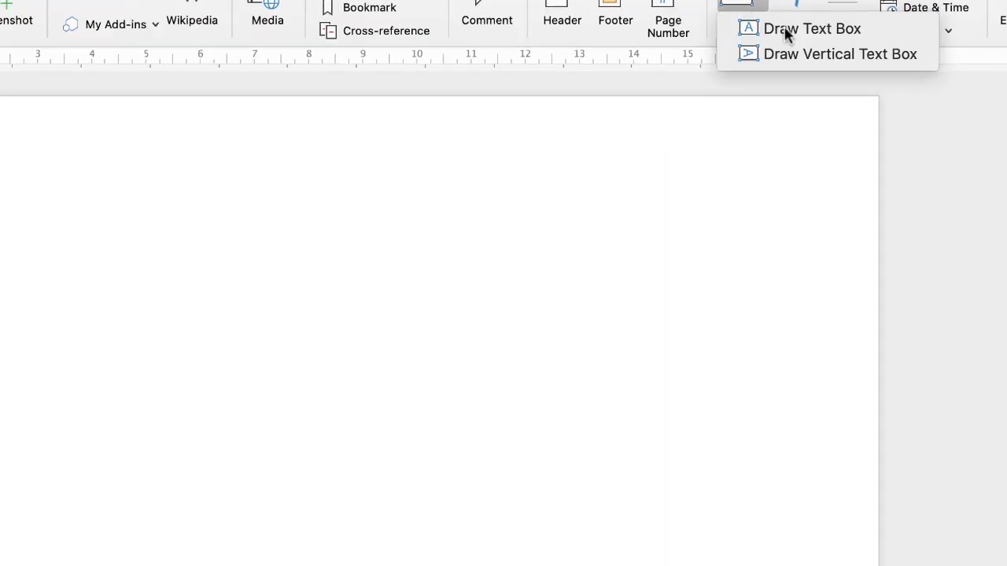
pyautogui.click(575, 146)
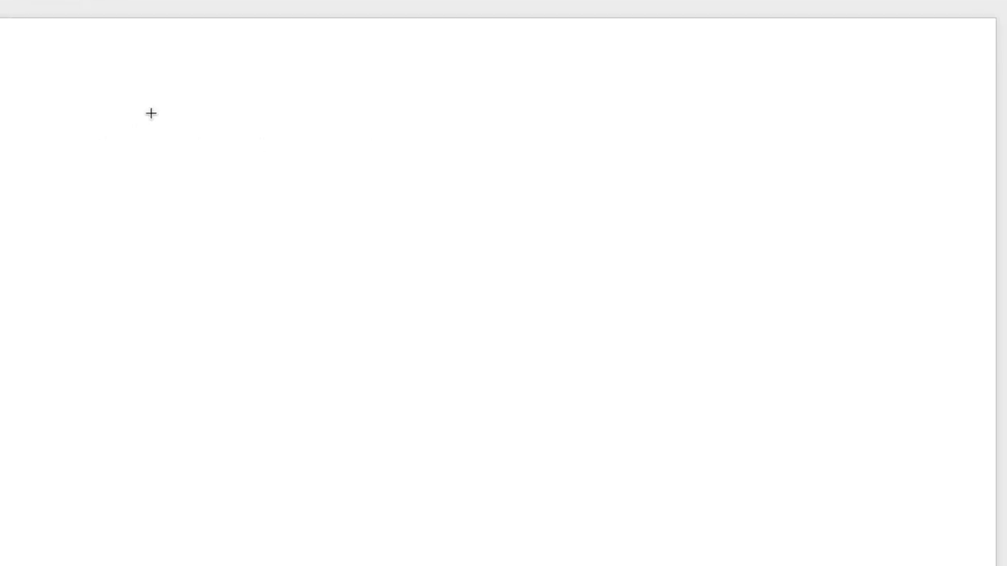
pyautogui.moveTo(151, 114); pyautogui.dragTo(541, 442)
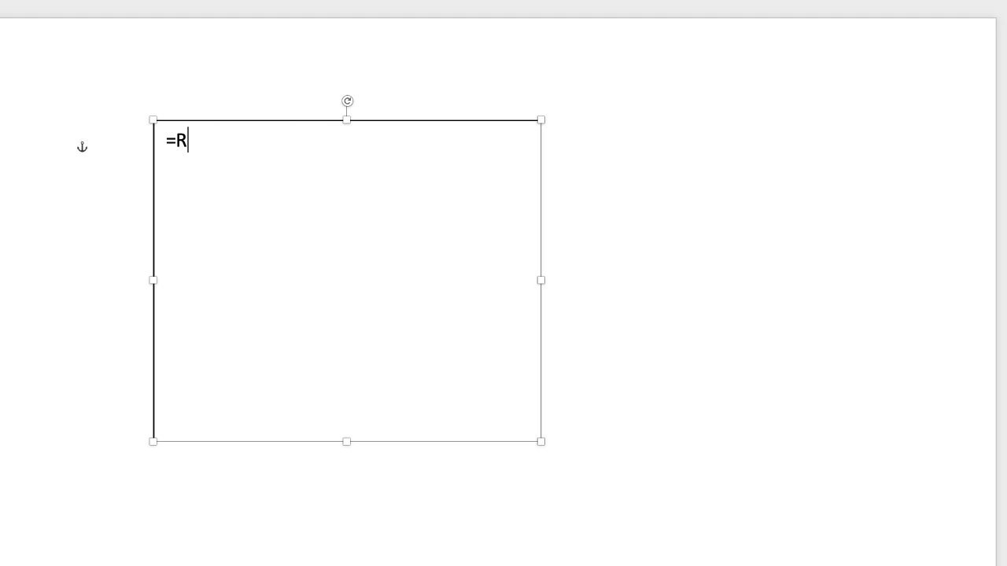
# Step: Fill the box with sample text using =RAND() and select it all
pyautogui.write('=RNAD')
pyautogui.press('BackSpace')
pyautogui.press('BackSpace')
pyautogui.press('BackSpace')
pyautogui.write('AND()')
pyautogui.press('Return')
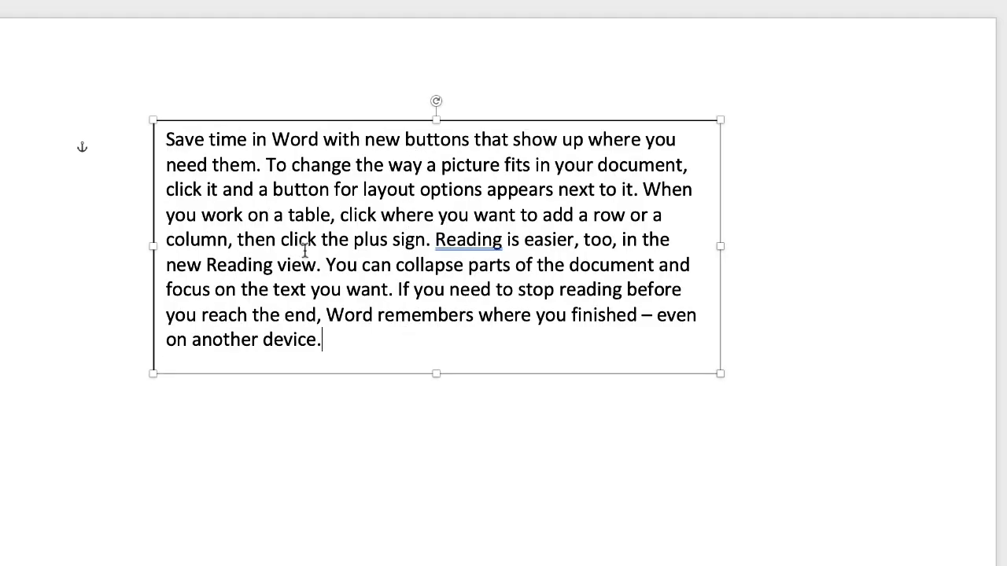
pyautogui.moveTo(321, 341); pyautogui.dragTo(168, 142)
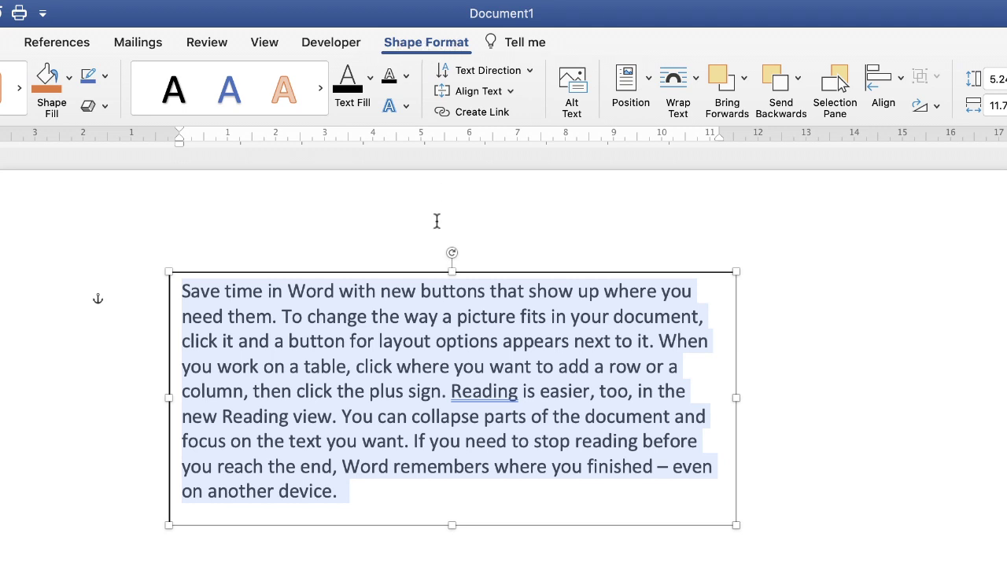
# Step: Select all the box text and rotate it 270° so it reads bottom to top
pyautogui.click(409, 562)
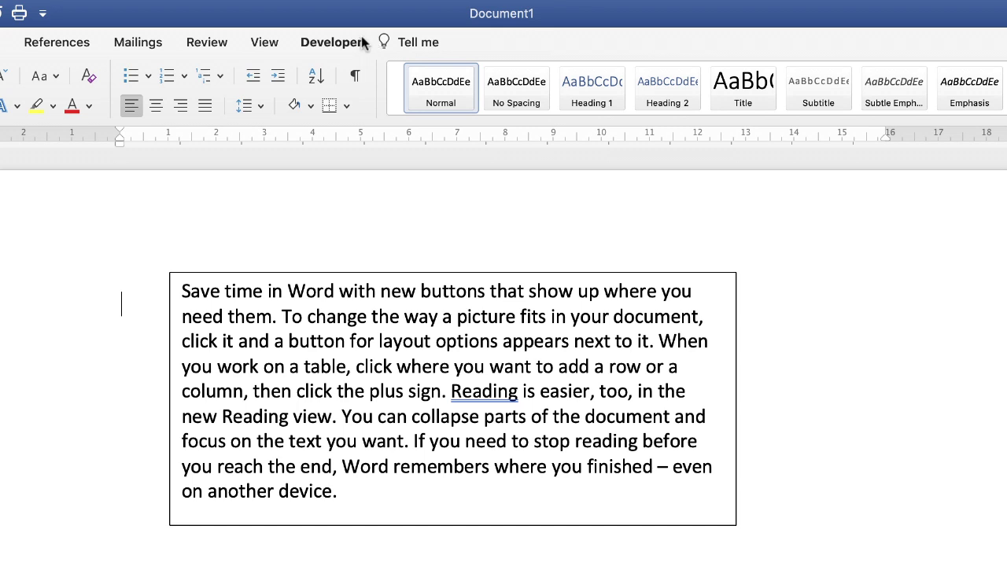
pyautogui.click(404, 385)
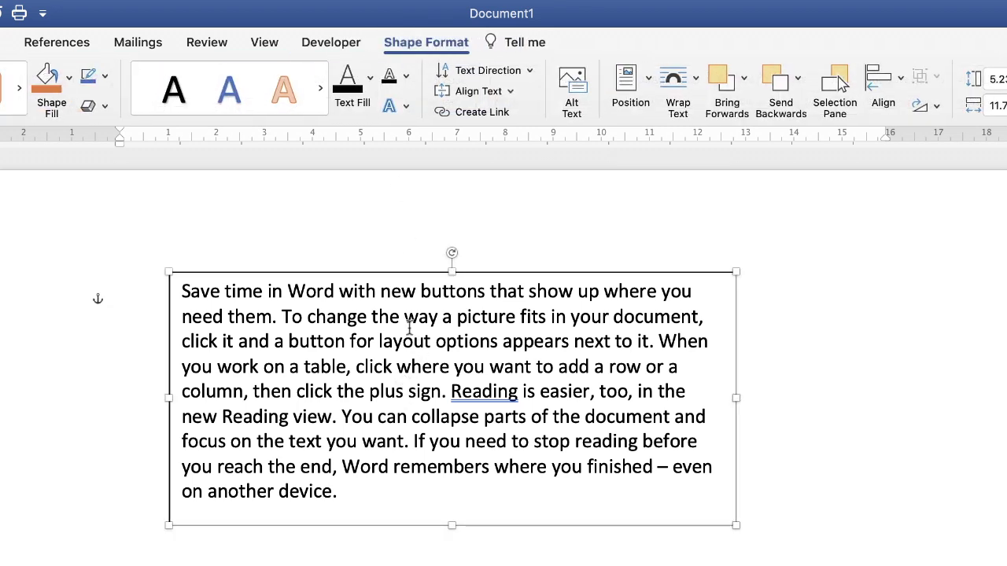
pyautogui.click(344, 497)
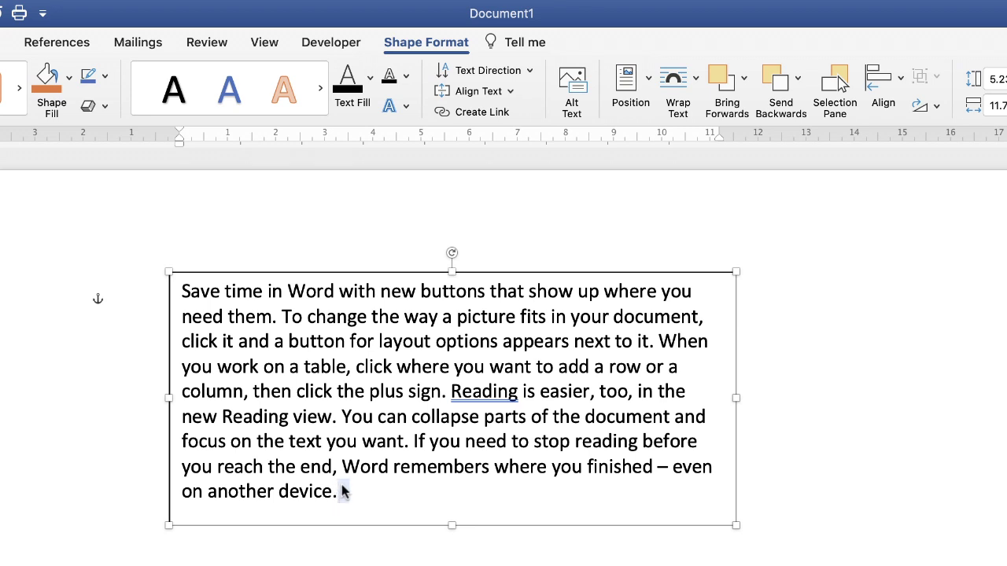
pyautogui.press('super+a')
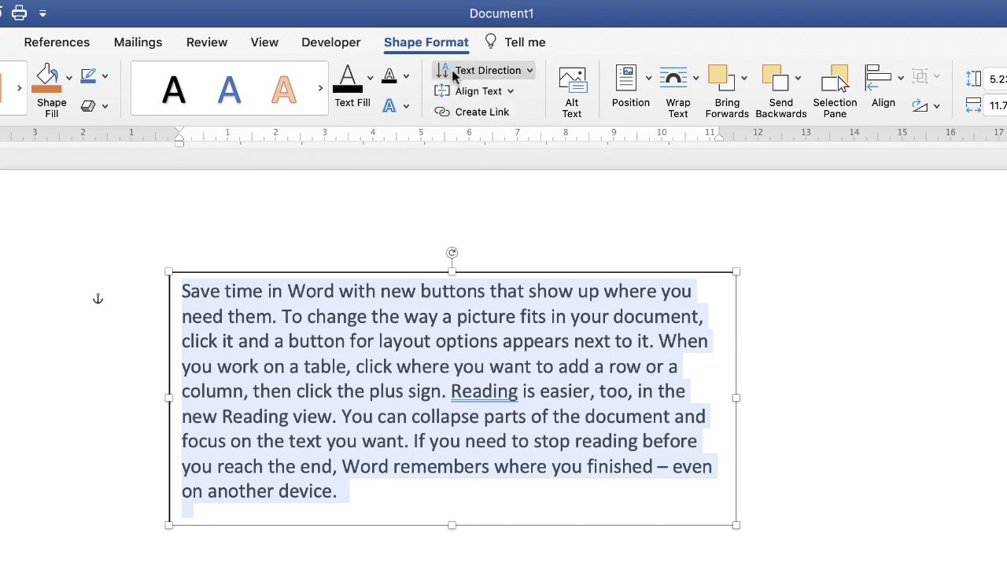
pyautogui.click(529, 72)
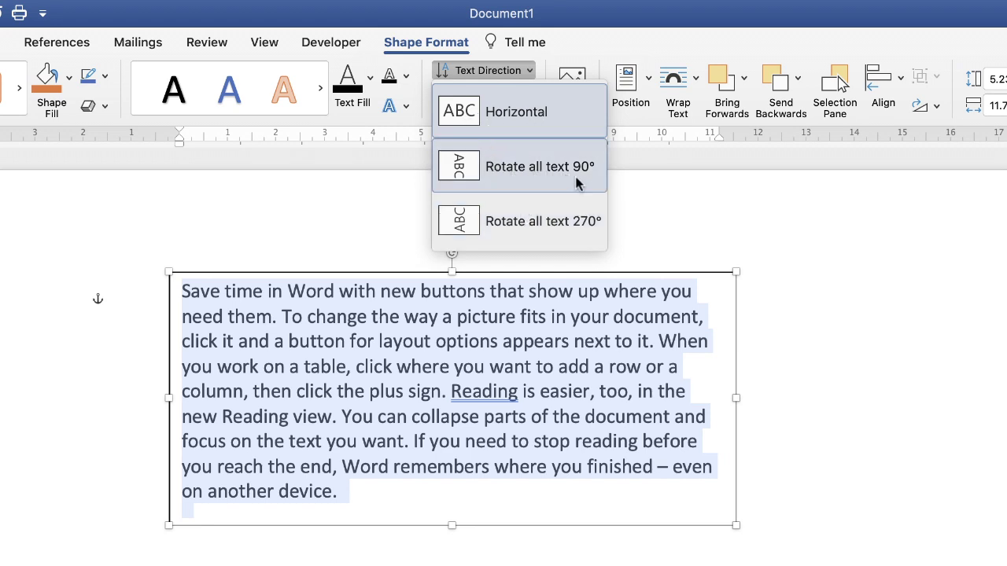
pyautogui.click(464, 223)
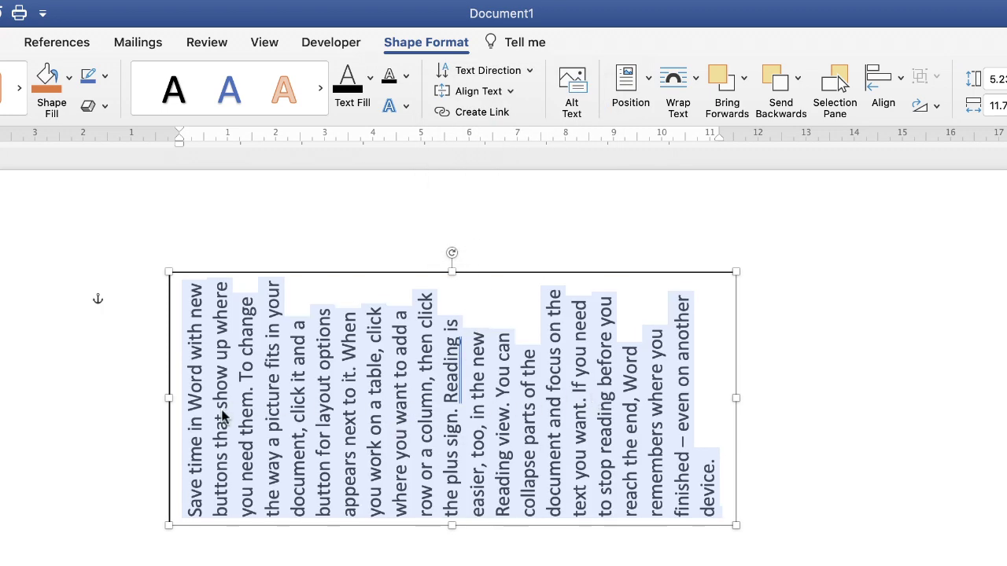
# Step: Resize the text box to about 8.21 cm by 7.29 cm and nudge it up-left
pyautogui.moveTo(452, 525); pyautogui.dragTo(458, 551)
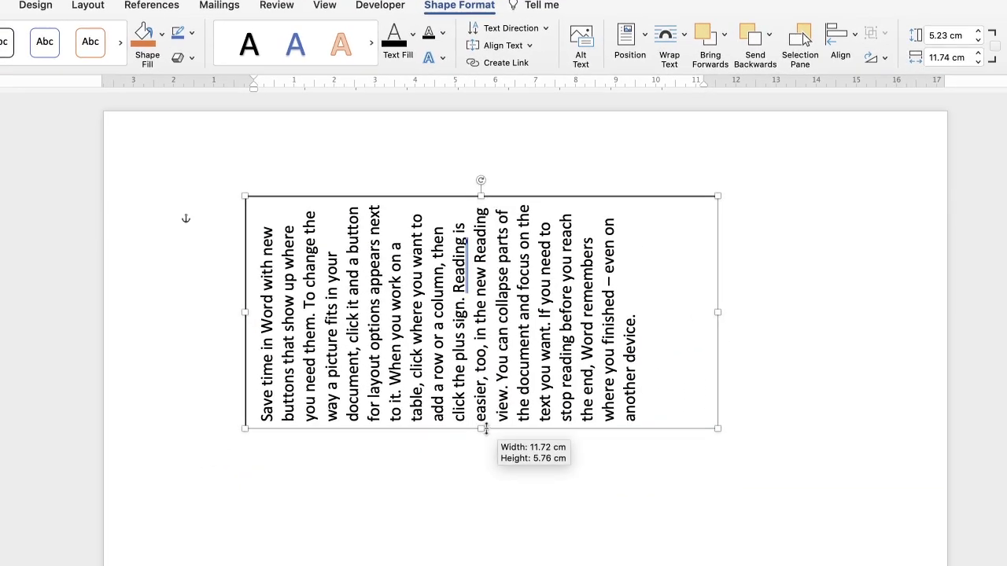
pyautogui.moveTo(485, 428); pyautogui.dragTo(482, 528)
pyautogui.moveTo(714, 362); pyautogui.dragTo(531, 377)
pyautogui.moveTo(375, 401)
pyautogui.mouseDown()
pyautogui.moveTo(383, 402)
pyautogui.moveTo(379, 422)
pyautogui.moveTo(360, 396)
pyautogui.mouseUp()
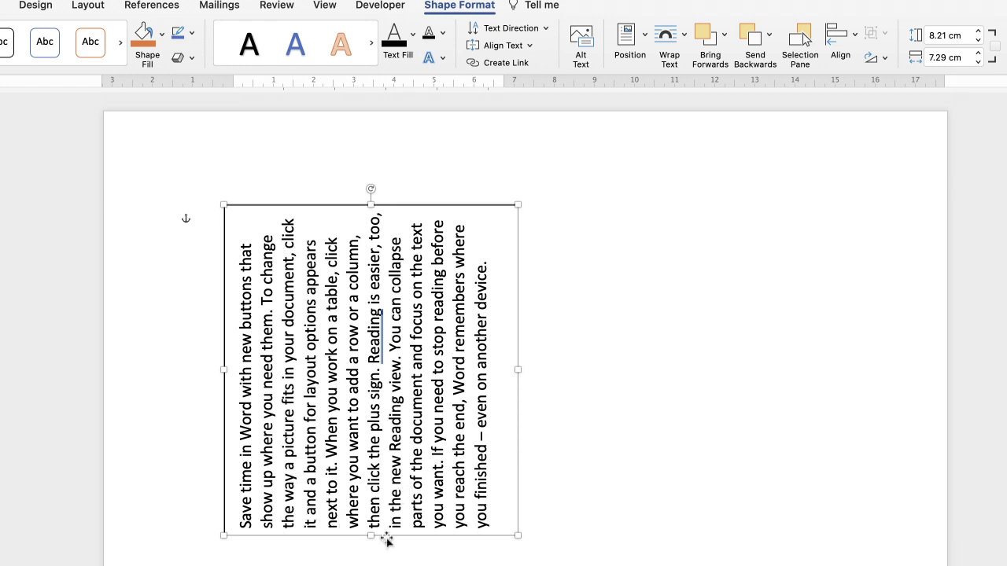
# Step: Set the vertical text box's Shape Outline to No Outline
pyautogui.click(613, 342)
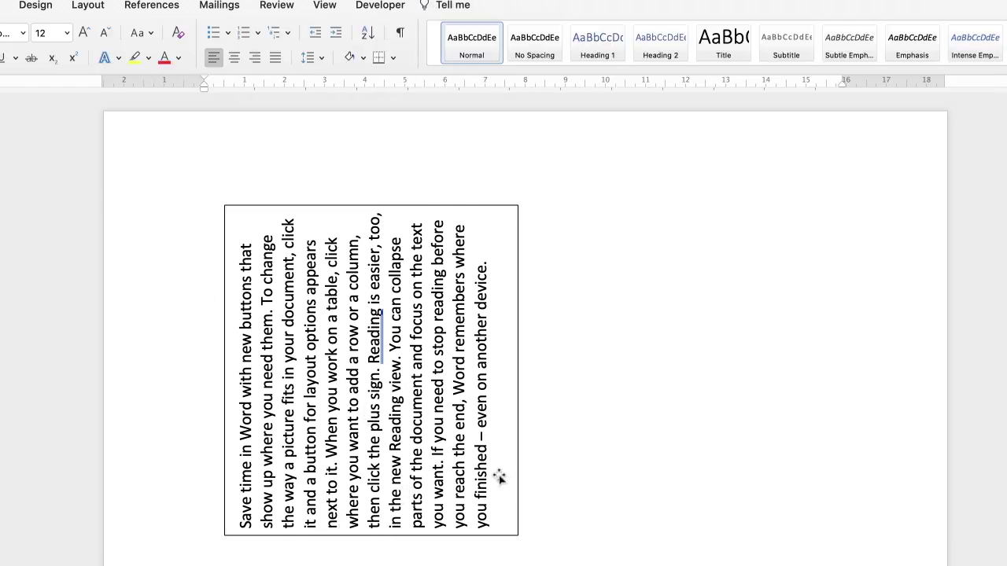
pyautogui.click(337, 377)
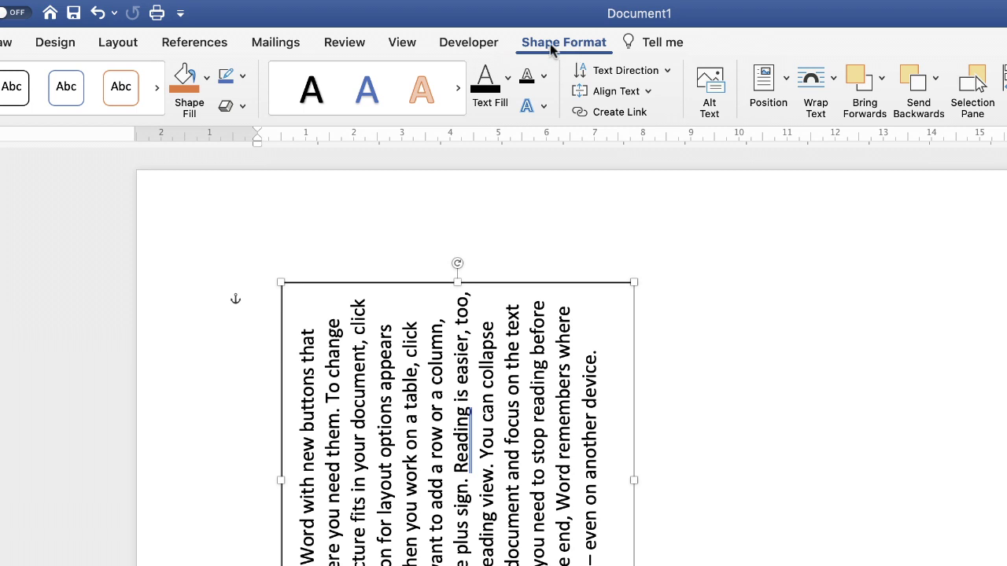
pyautogui.click(243, 79)
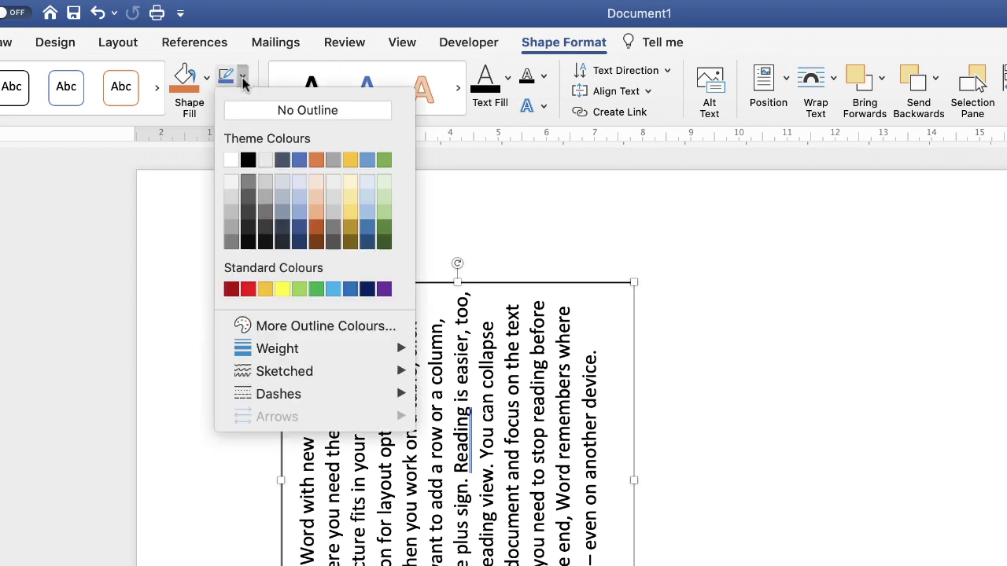
pyautogui.click(306, 111)
pyautogui.click(794, 376)
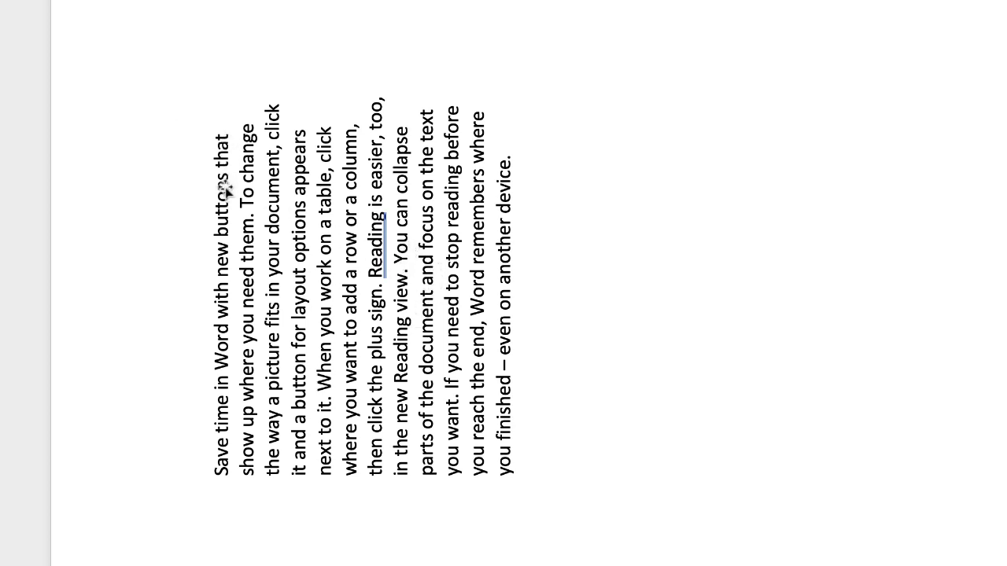
# Step: Set the text box's paragraph direction back to horizontal
pyautogui.click(356, 303)
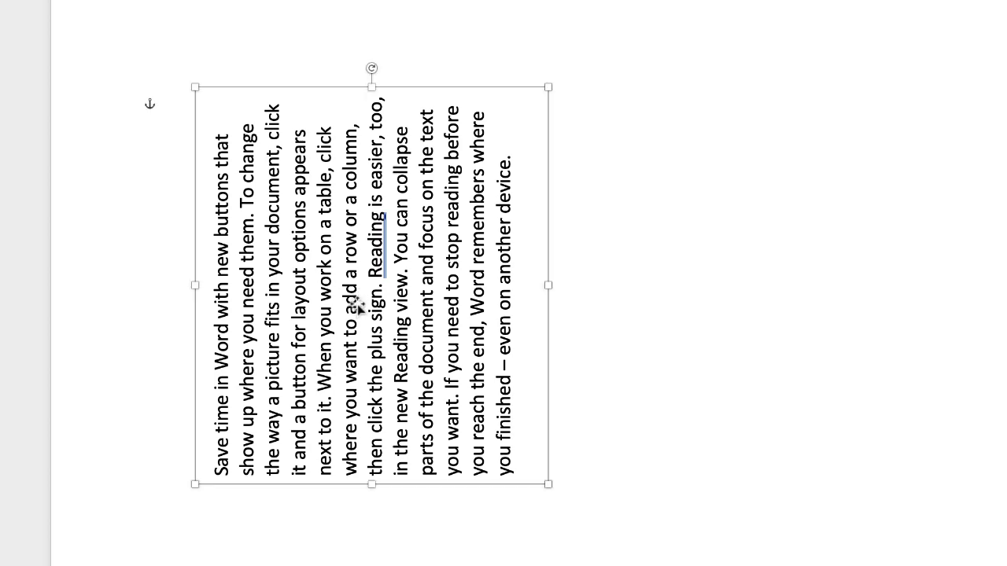
pyautogui.doubleClick(356, 304)
pyautogui.tripleClick(361, 303)
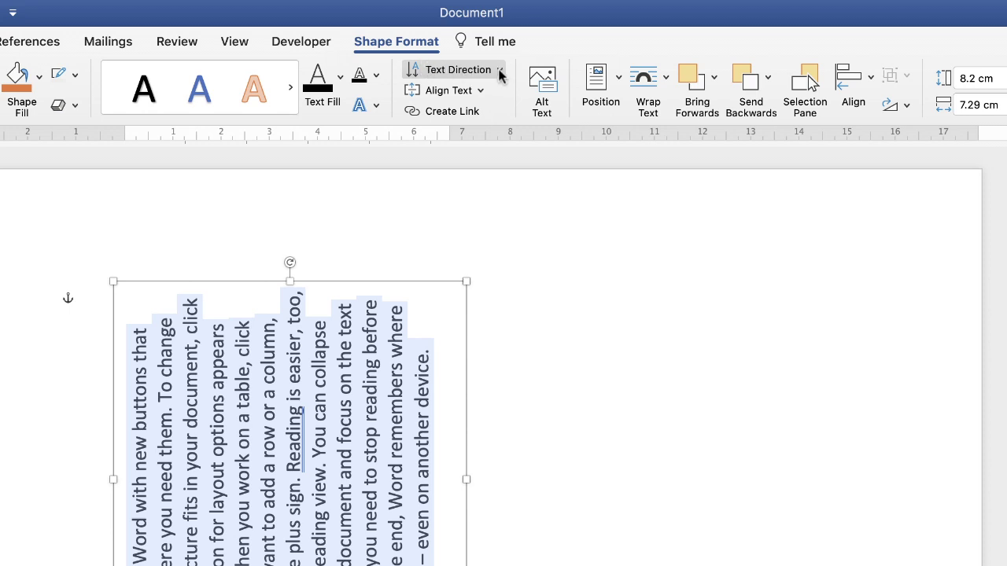
pyautogui.click(498, 70)
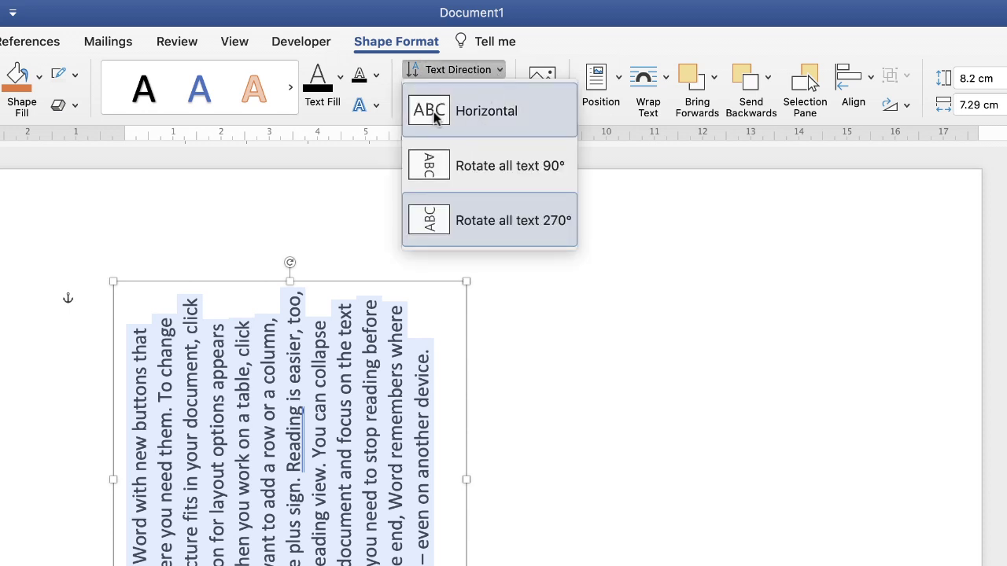
pyautogui.click(483, 112)
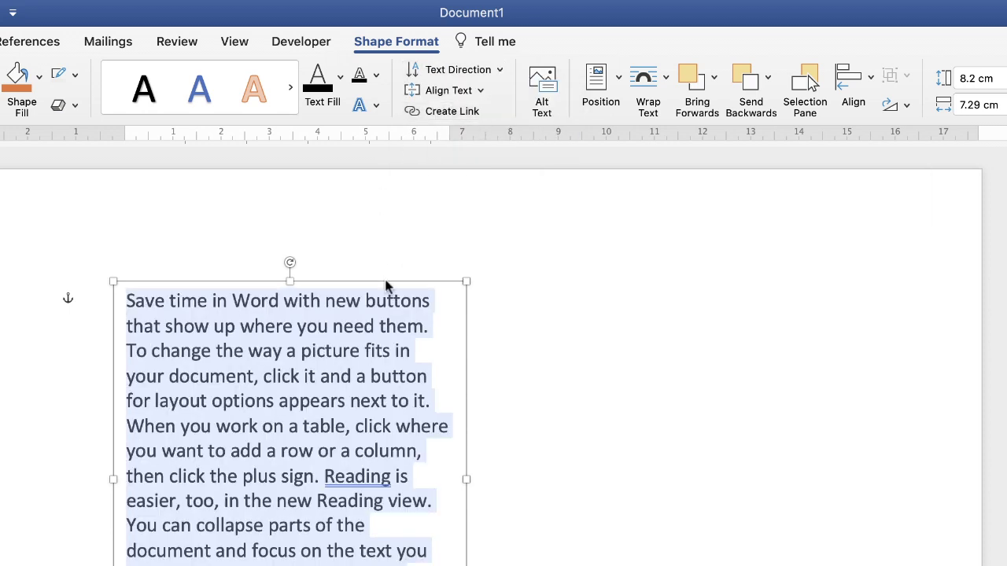
pyautogui.click(463, 528)
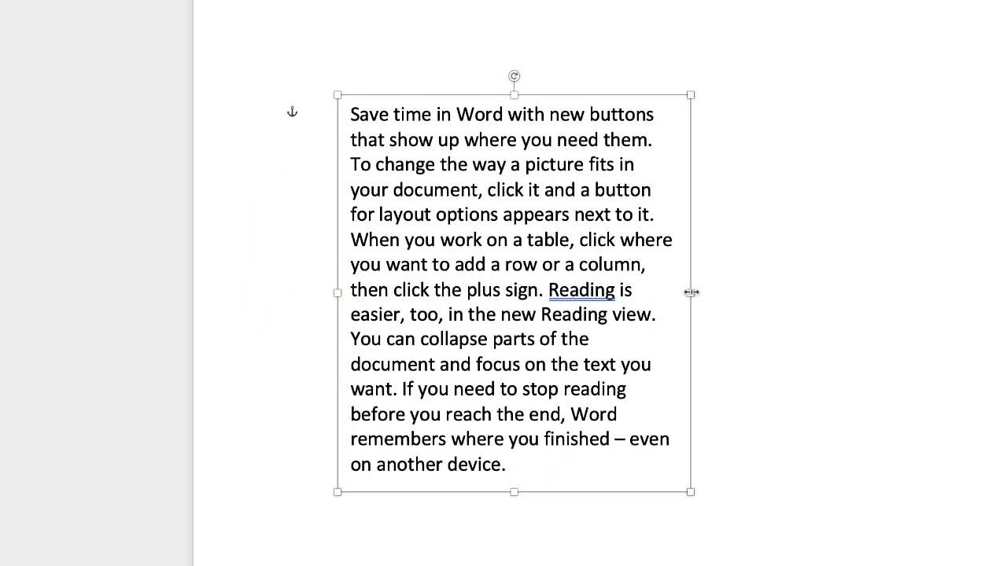
# Step: Narrow the box to a 0.74 cm by 11.1 cm column with one letter per line
pyautogui.moveTo(689, 292); pyautogui.dragTo(375, 294)
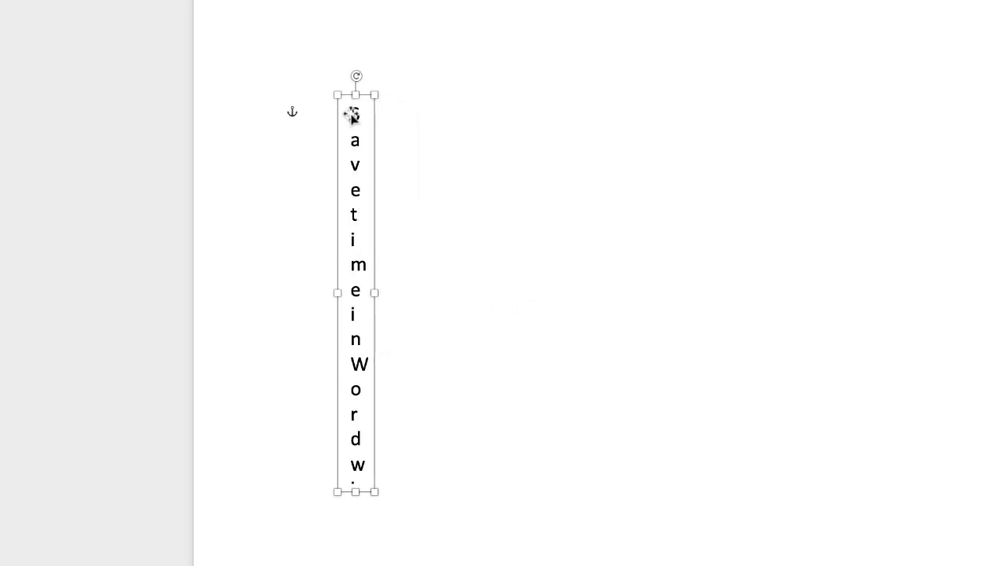
pyautogui.doubleClick(360, 192)
pyautogui.click(364, 196)
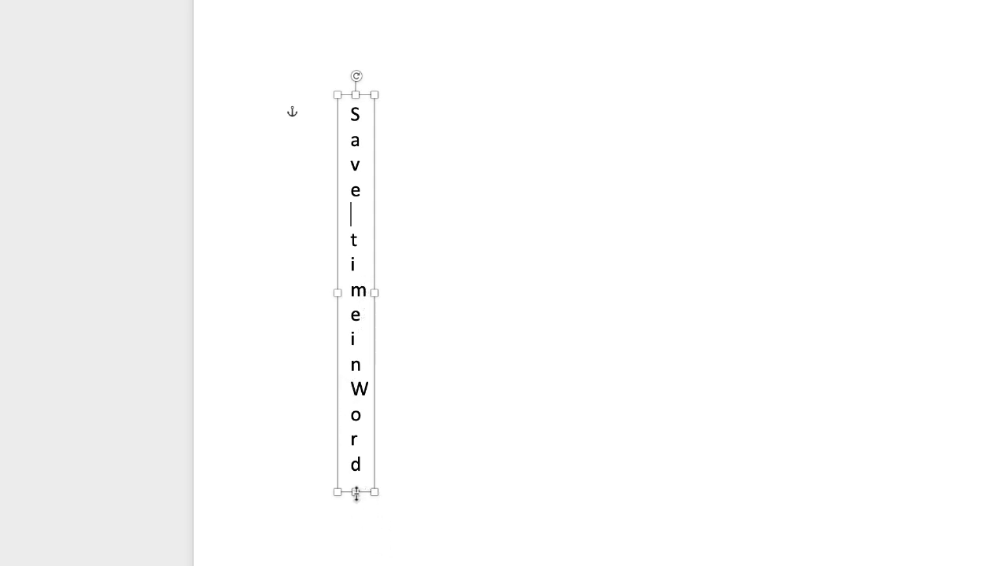
pyautogui.moveTo(356, 493); pyautogui.dragTo(355, 565)
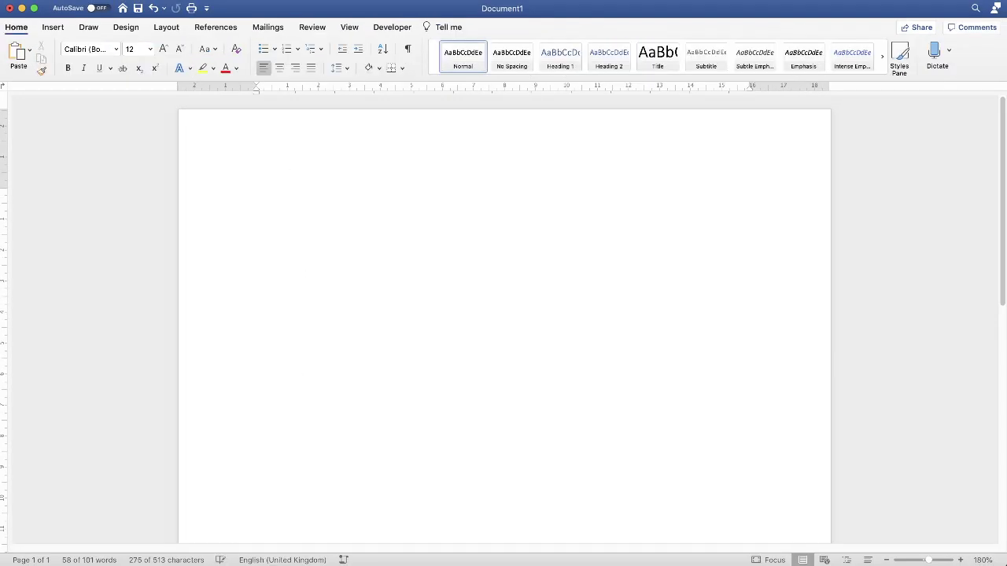
# Step: Insert a one-column, eight-row table from the grid, then undo it
pyautogui.click(52, 27)
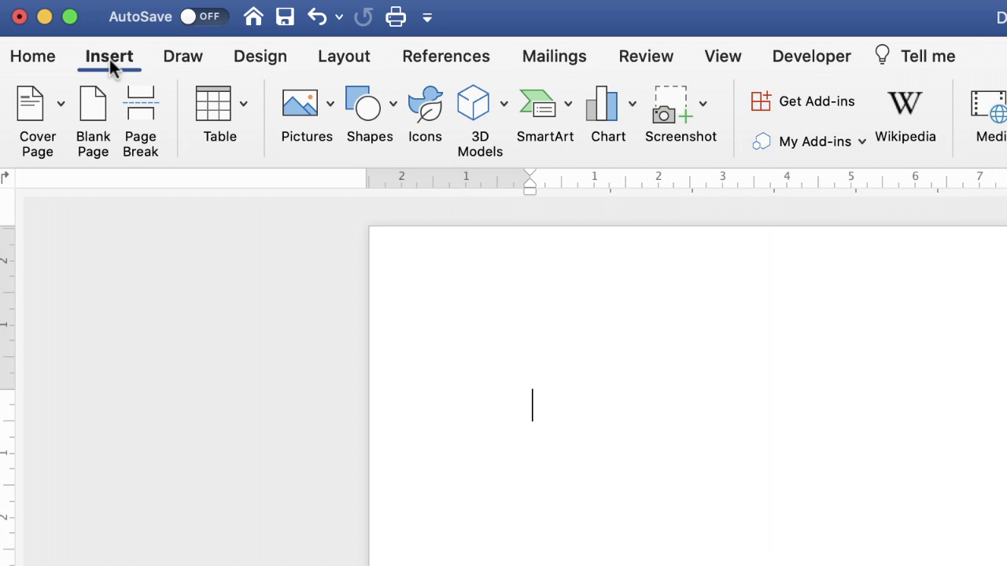
pyautogui.click(244, 106)
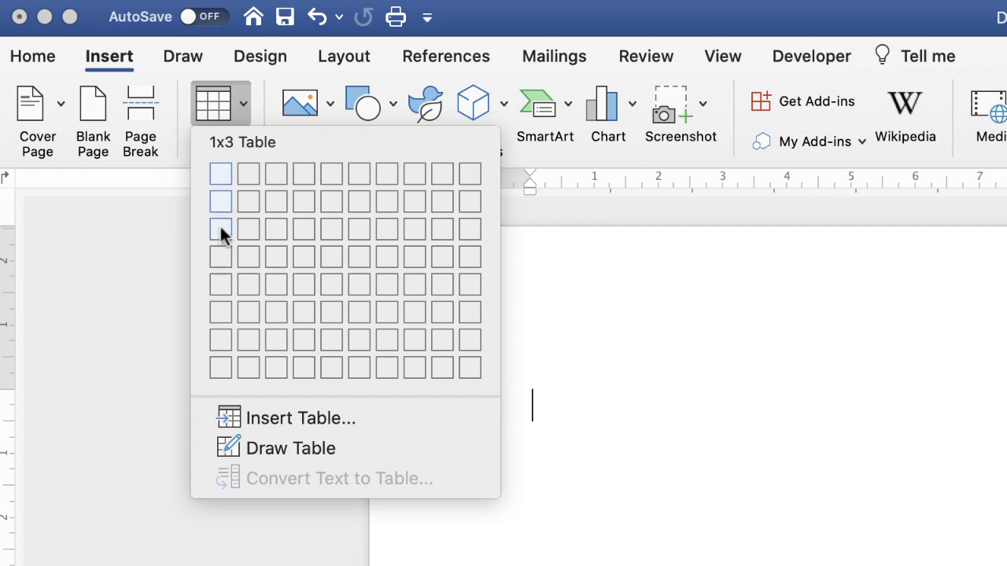
pyautogui.click(225, 386)
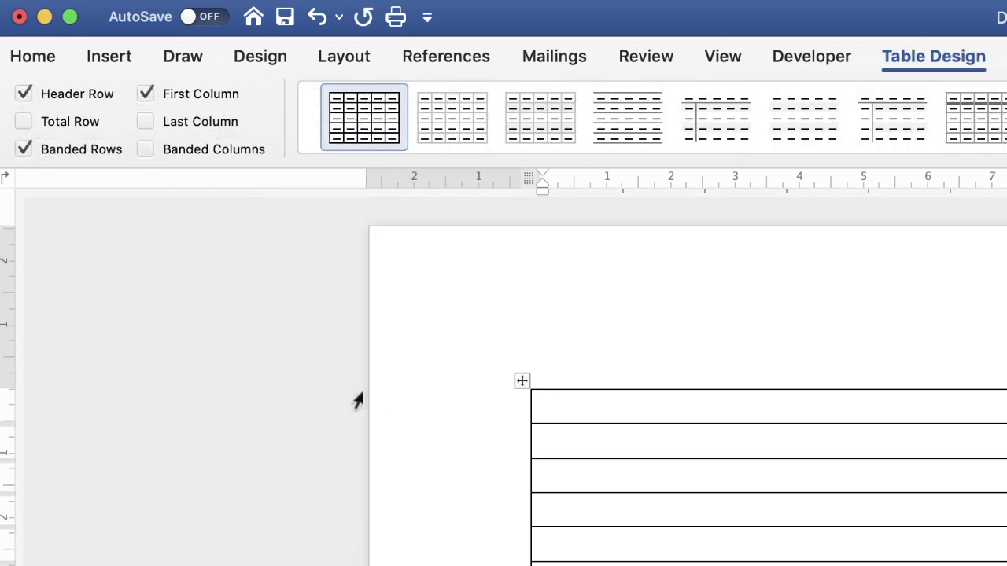
pyautogui.press('super+z')
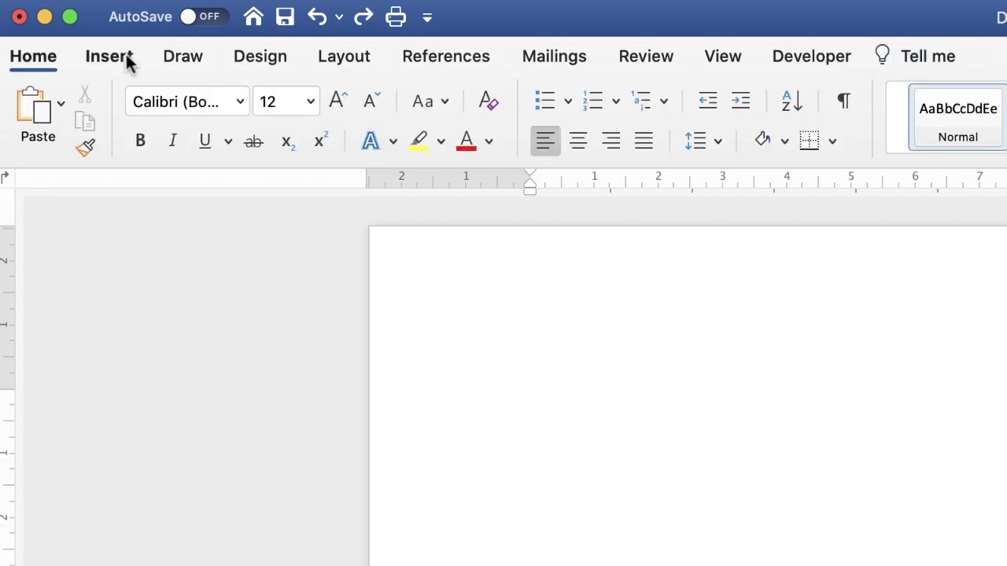
# Step: Insert a 12-row table through the Insert Table dialog
pyautogui.click(127, 60)
pyautogui.click(249, 109)
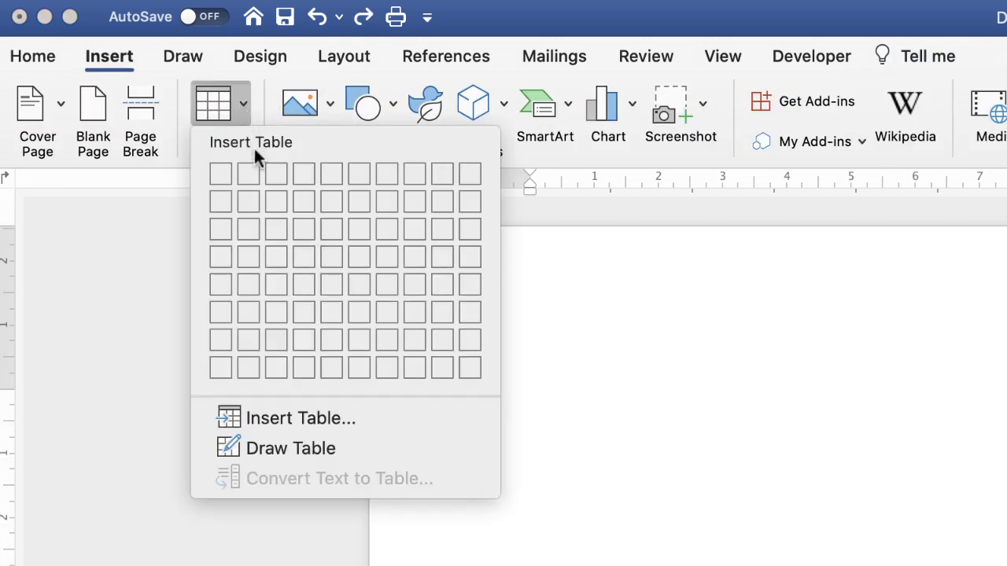
pyautogui.click(272, 418)
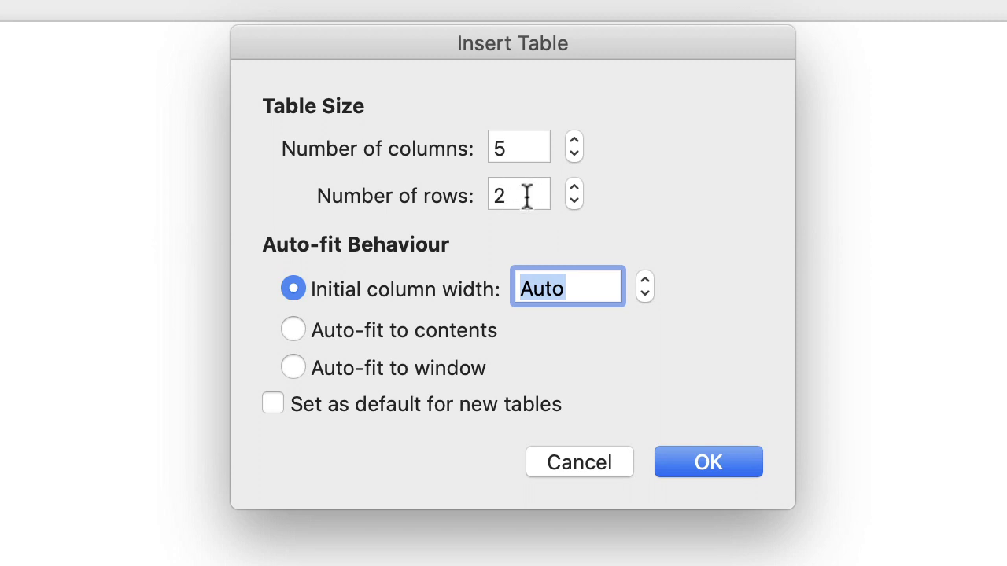
pyautogui.click(492, 197)
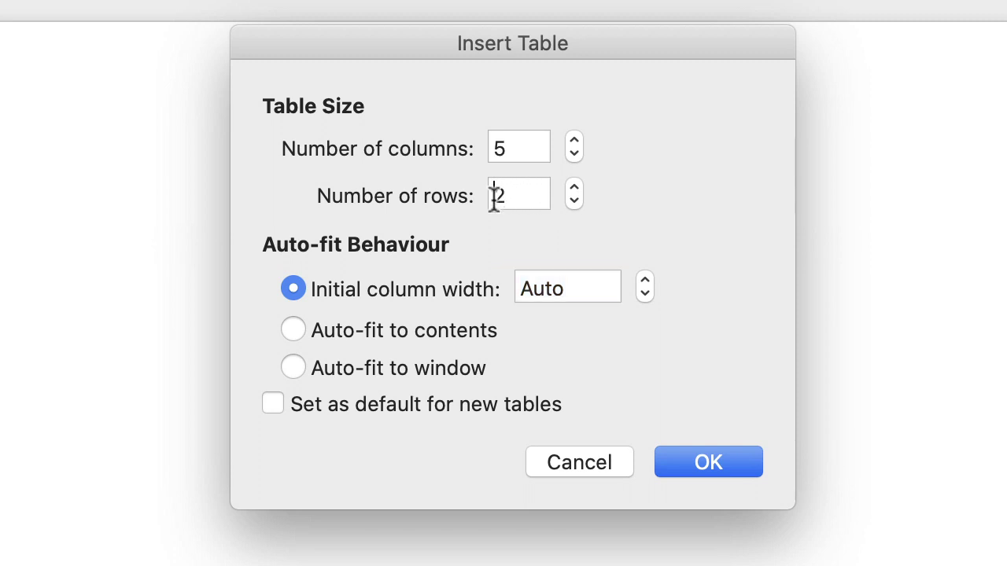
pyautogui.write('1')
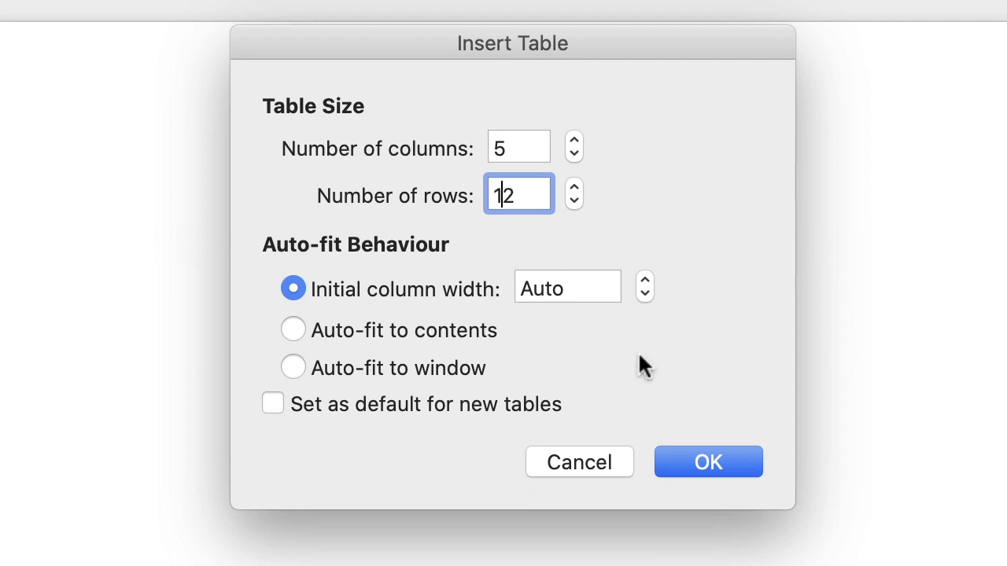
pyautogui.click(507, 151)
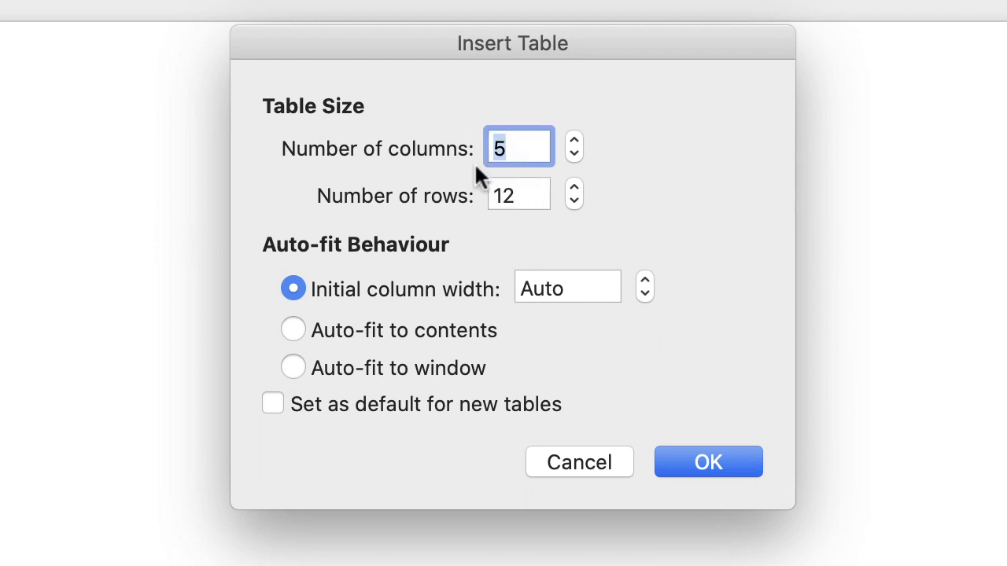
pyautogui.click(728, 461)
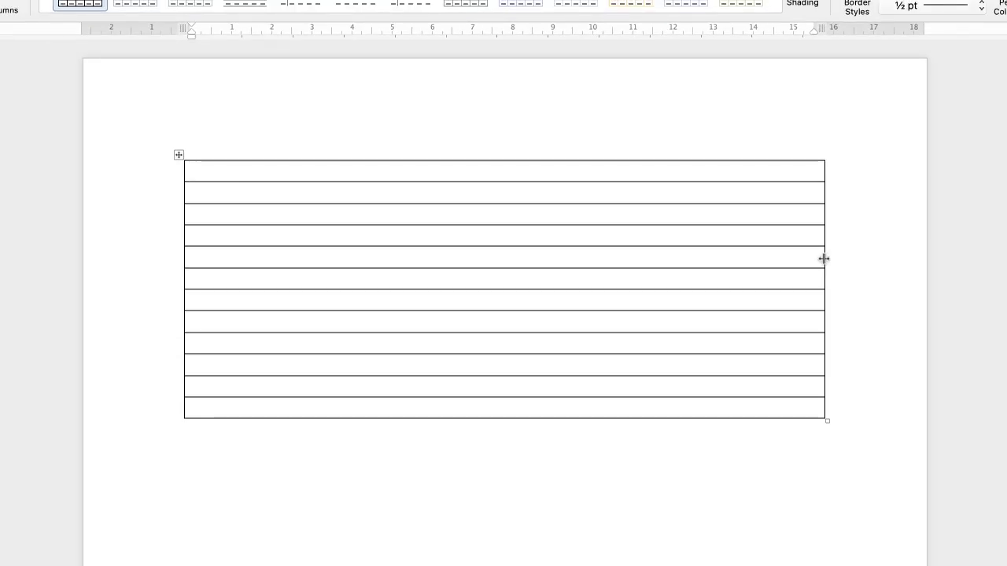
# Step: Narrow the table to a thin column and enter the letters A through L, one per row
pyautogui.moveTo(824, 259); pyautogui.dragTo(228, 276)
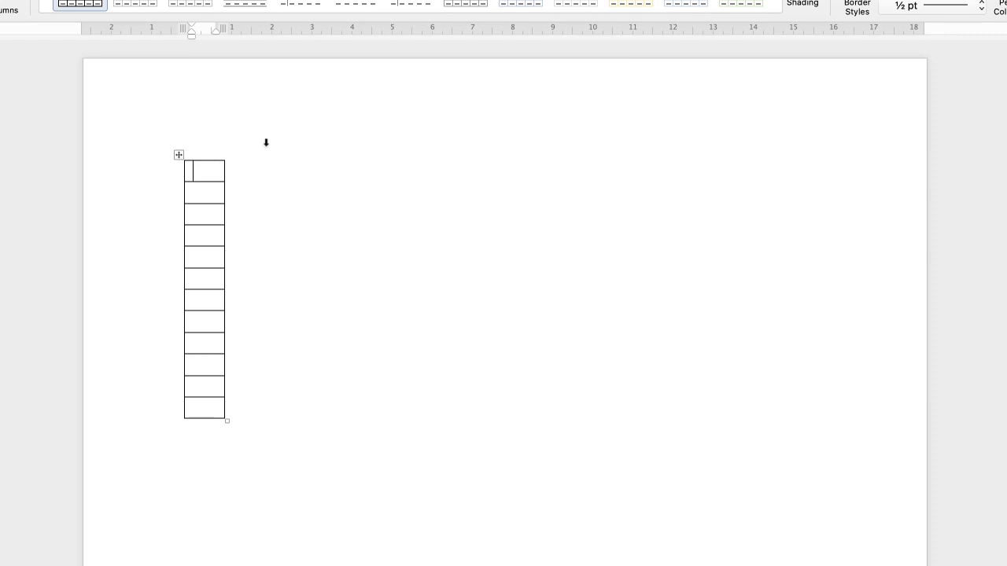
pyautogui.write('A\tB\tC\tD\tE\tF\tG\tH\tI\tJ\tK\tL')
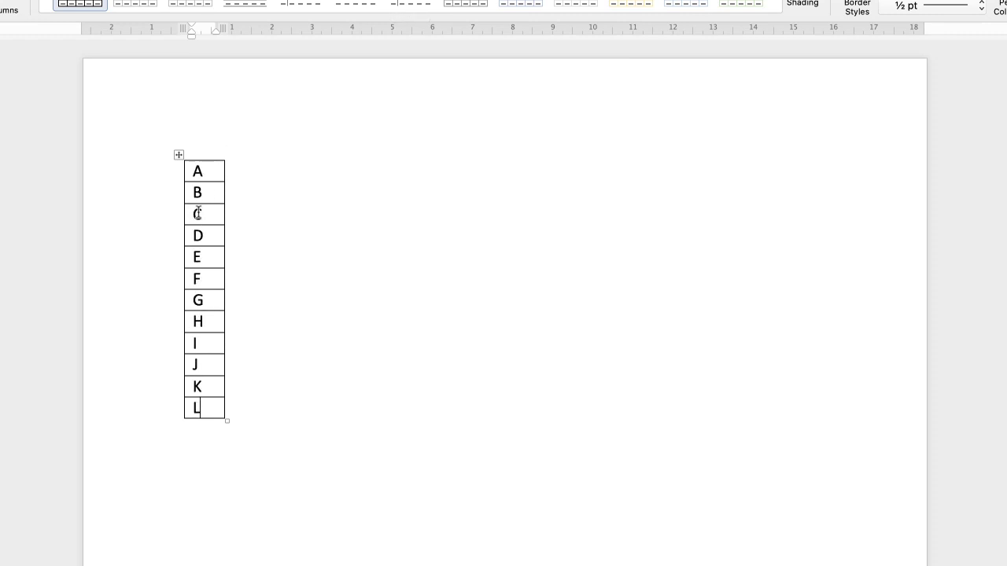
pyautogui.click(180, 154)
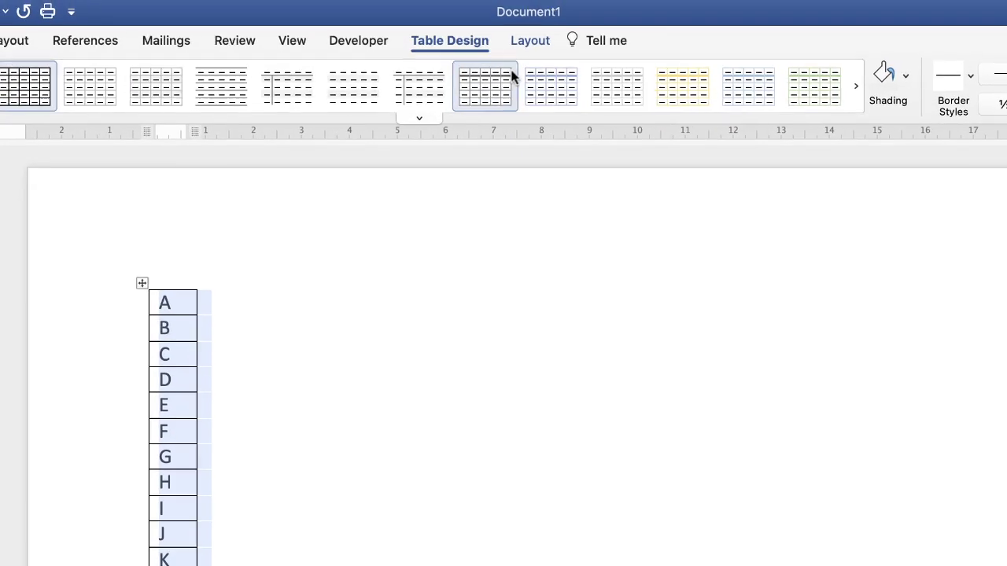
pyautogui.click(525, 47)
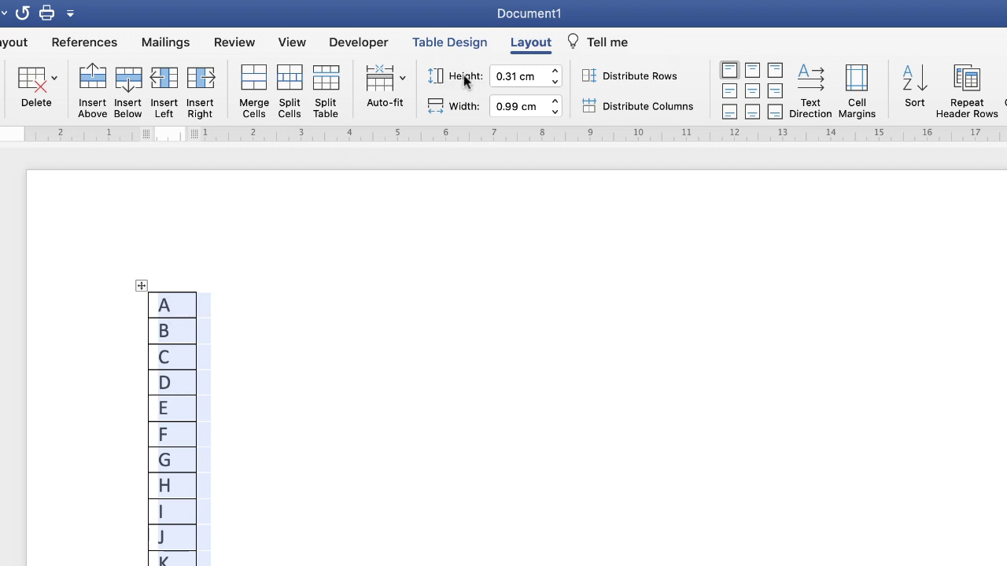
# Step: Raise the A–L row height to 0.7 cm and centre the letters in their cells
pyautogui.click(554, 74)
pyautogui.click(554, 74)
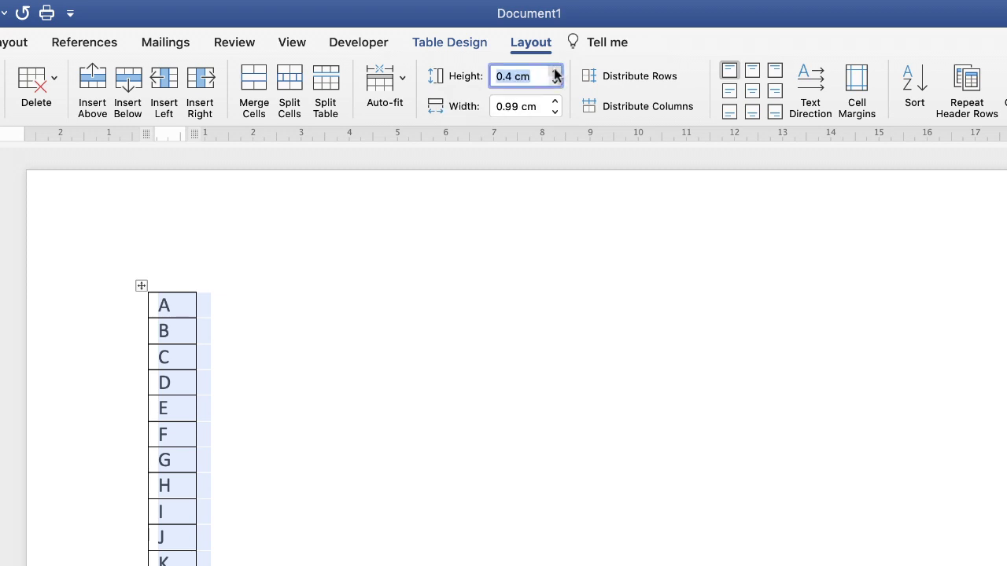
pyautogui.click(555, 74)
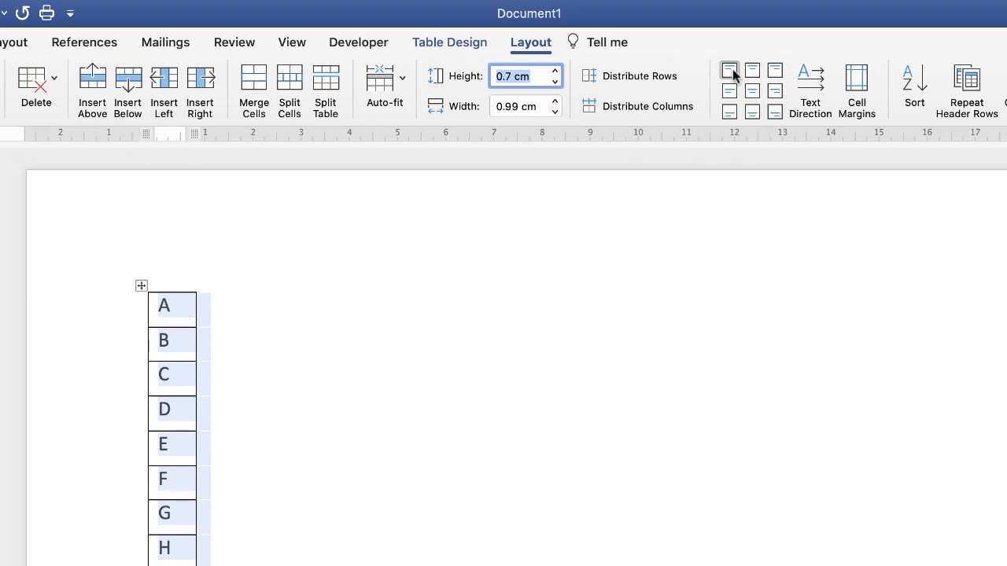
pyautogui.click(751, 93)
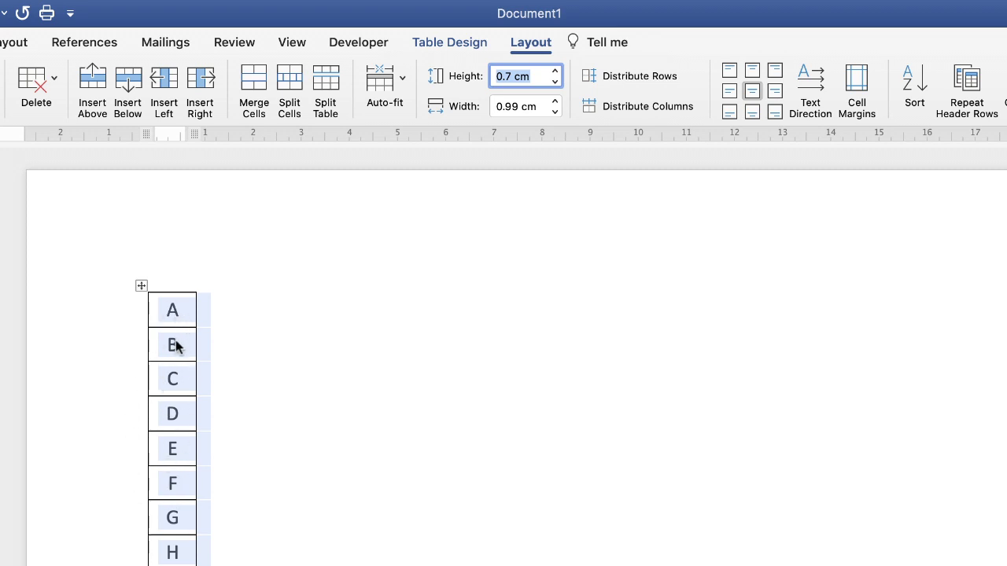
# Step: Set the table's borders to No Border
pyautogui.click(459, 42)
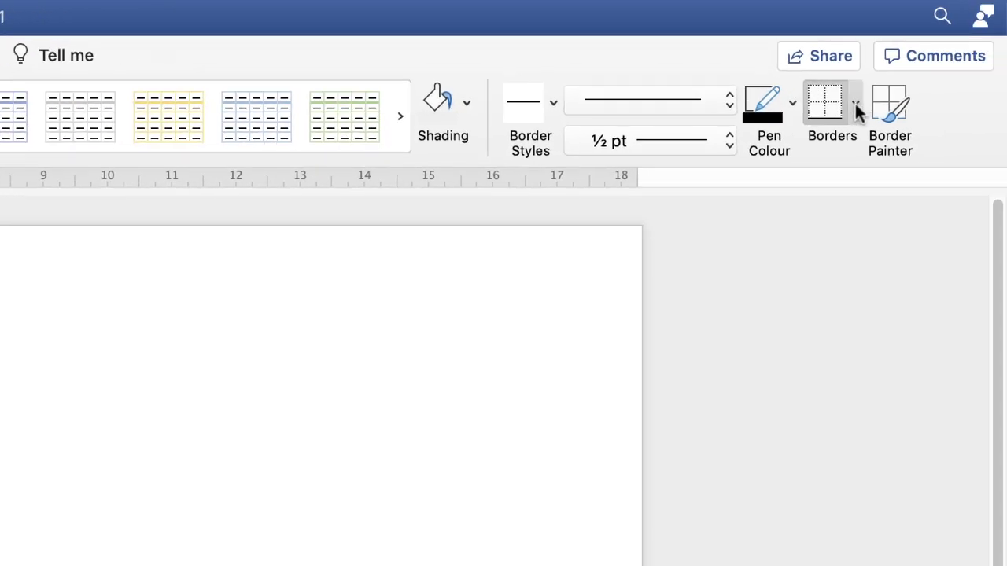
pyautogui.click(855, 103)
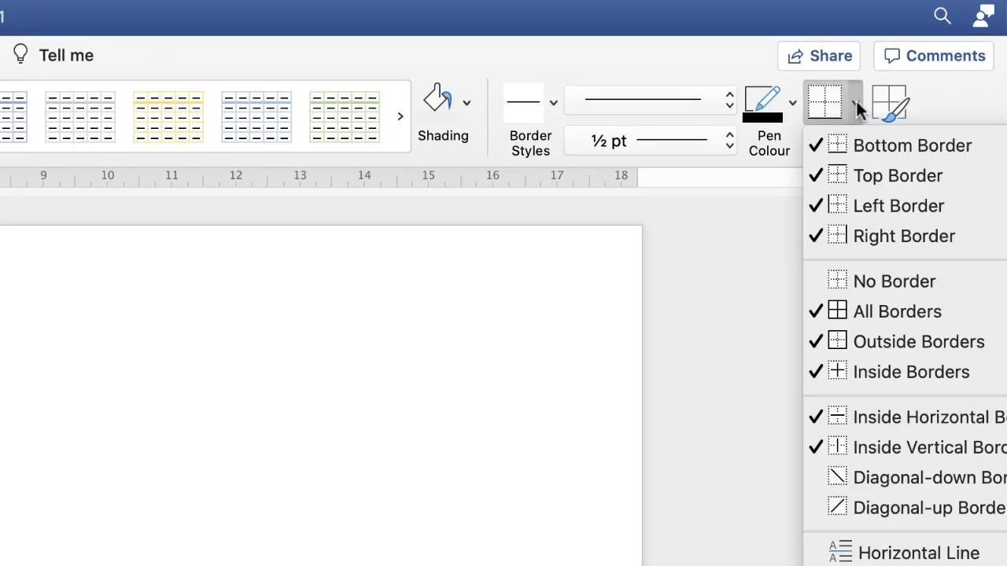
pyautogui.click(855, 282)
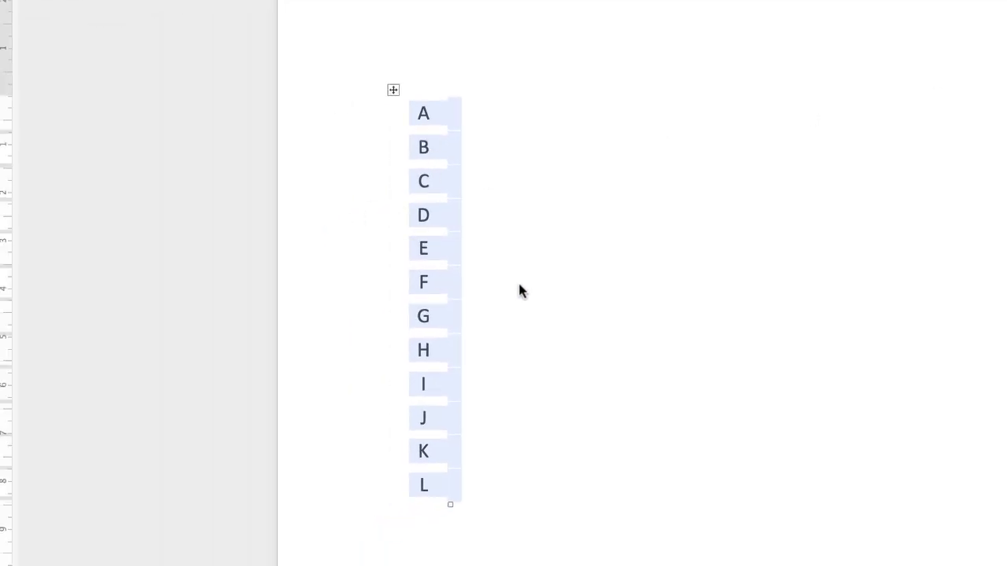
pyautogui.click(519, 285)
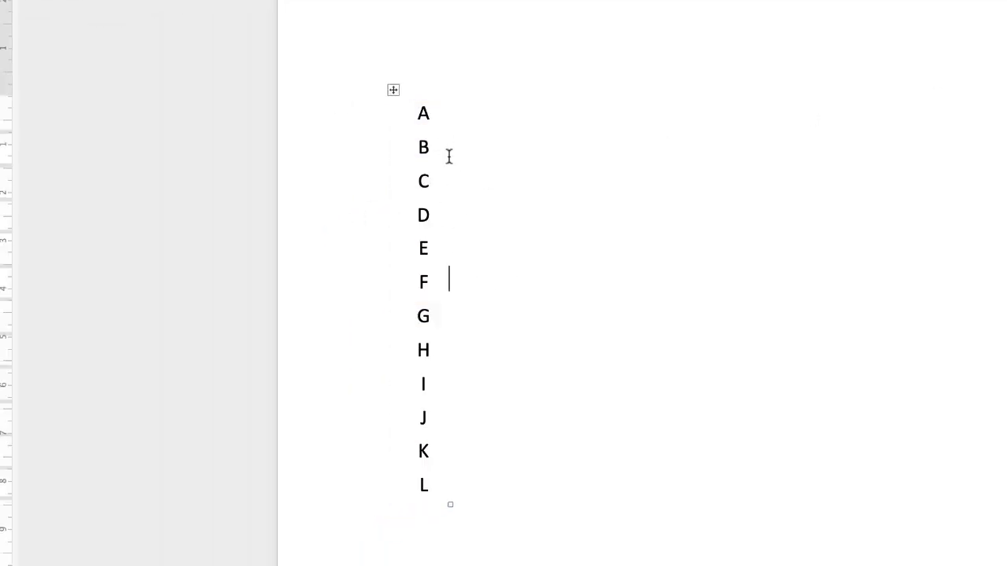
# Step: Format the A–L letters as 16 pt red text
pyautogui.click(393, 90)
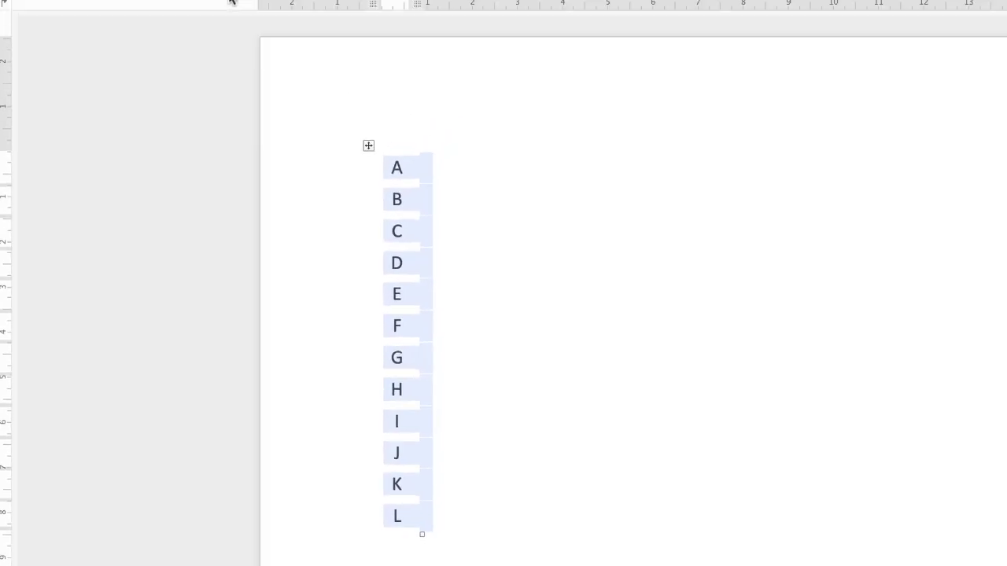
pyautogui.click(24, 36)
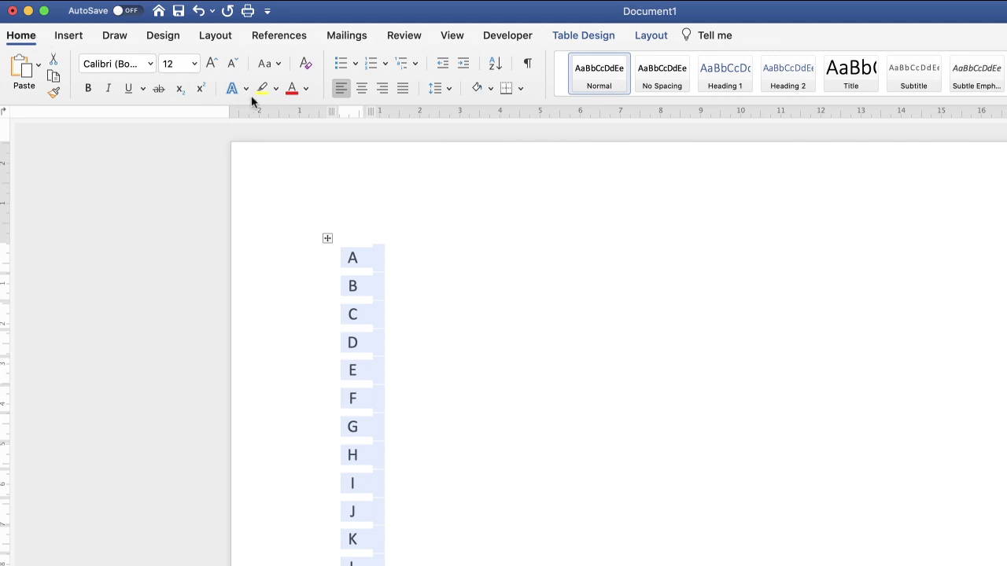
pyautogui.click(211, 65)
pyautogui.click(211, 65)
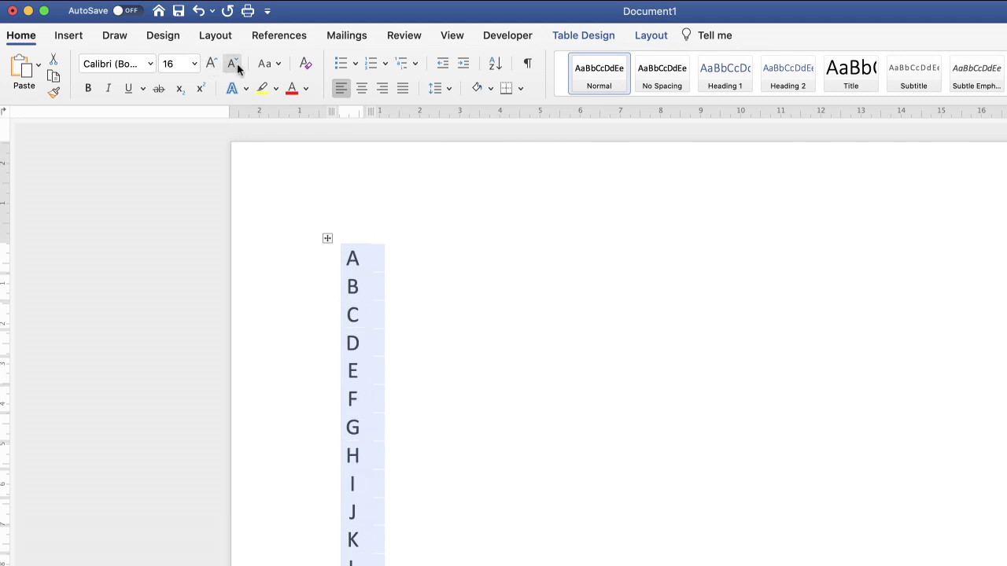
pyautogui.click(306, 89)
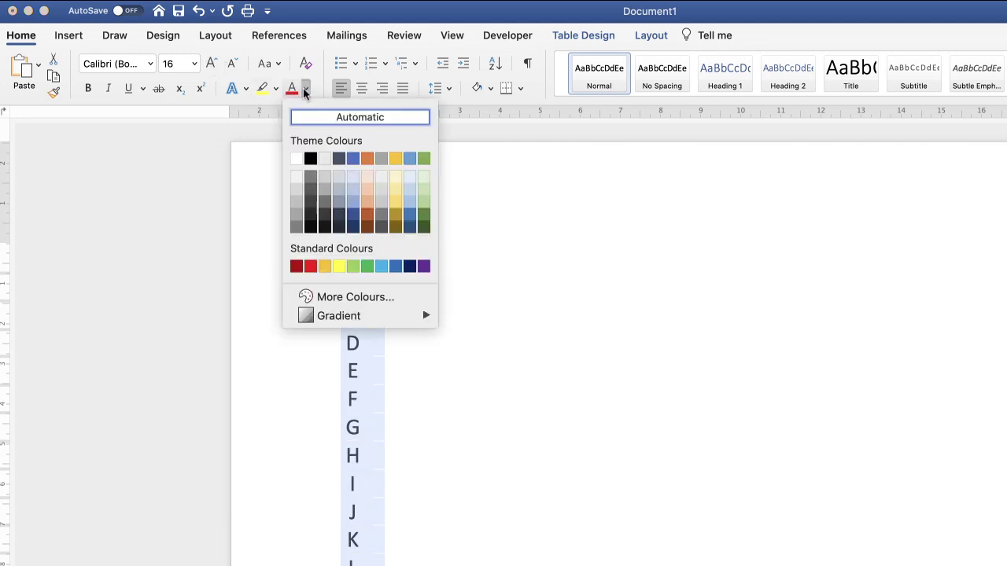
pyautogui.click(307, 266)
pyautogui.click(373, 315)
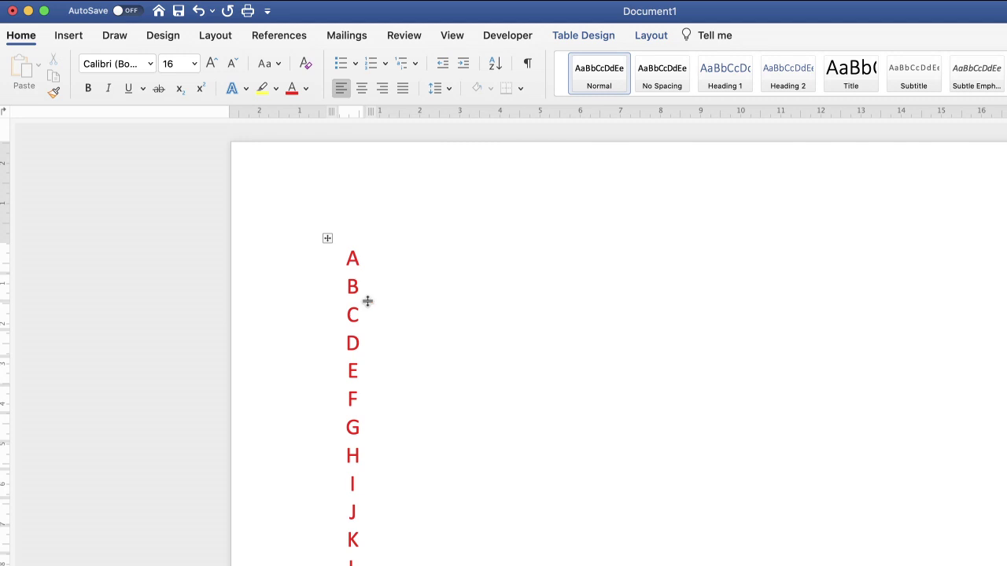
pyautogui.click(327, 239)
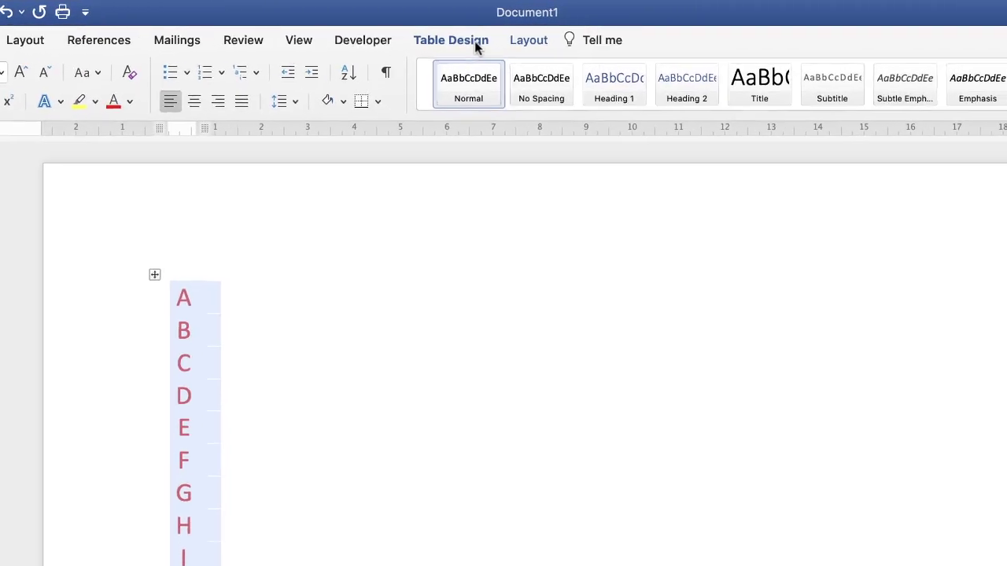
# Step: Apply grey shading to the A–L table cells
pyautogui.click(582, 35)
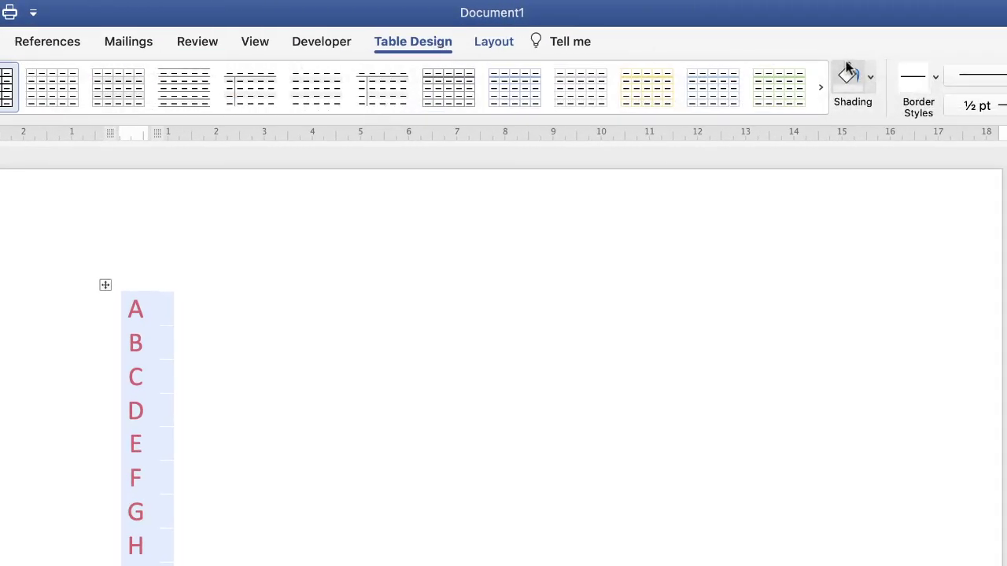
pyautogui.click(870, 77)
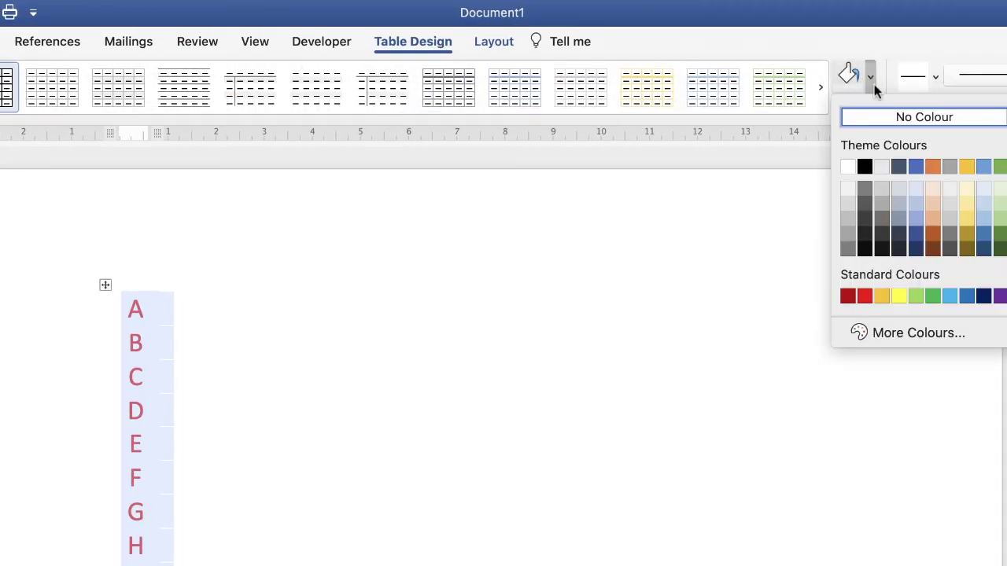
pyautogui.click(881, 203)
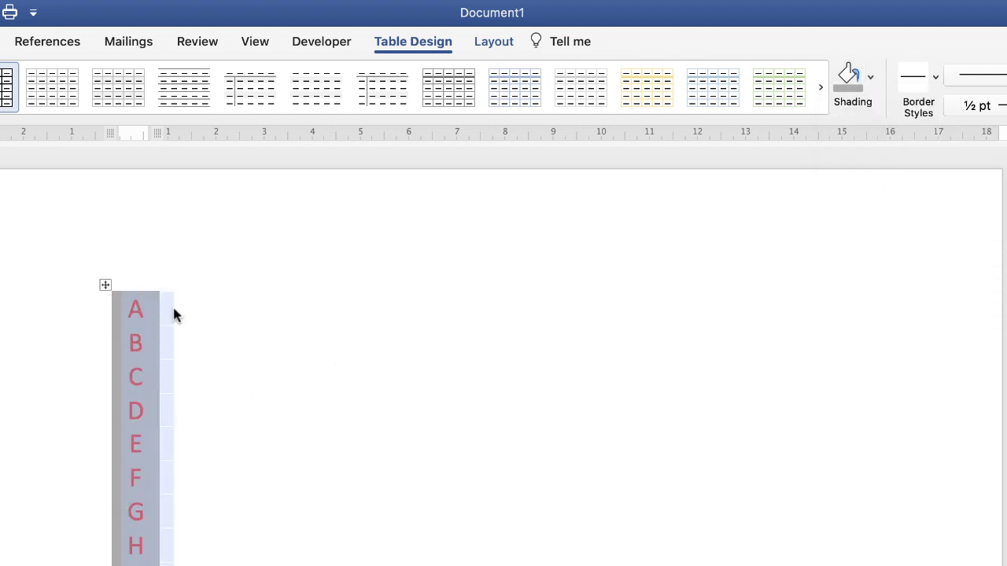
pyautogui.click(240, 339)
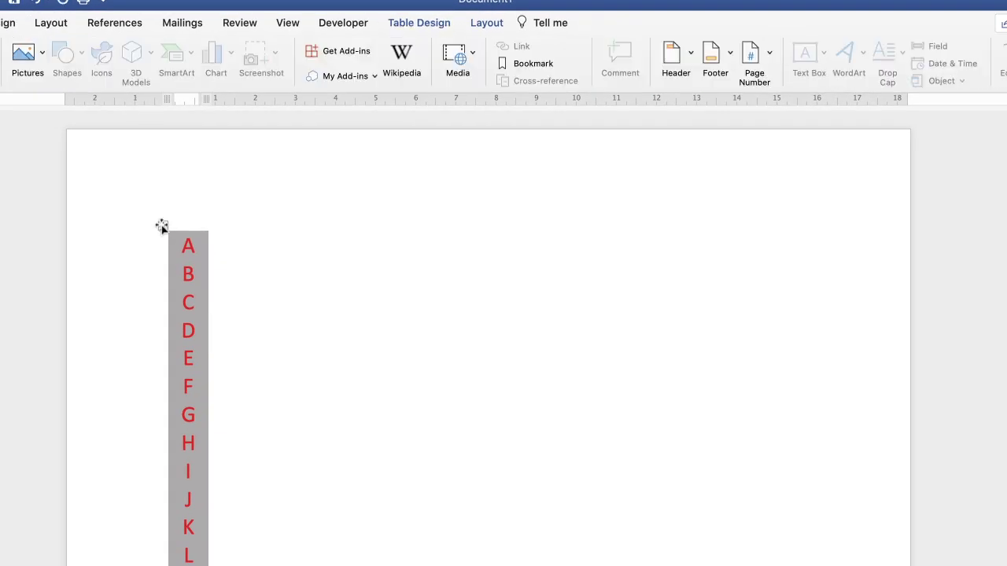
# Step: Draw a large horizontal text box to the right of the A–L table
pyautogui.click(162, 225)
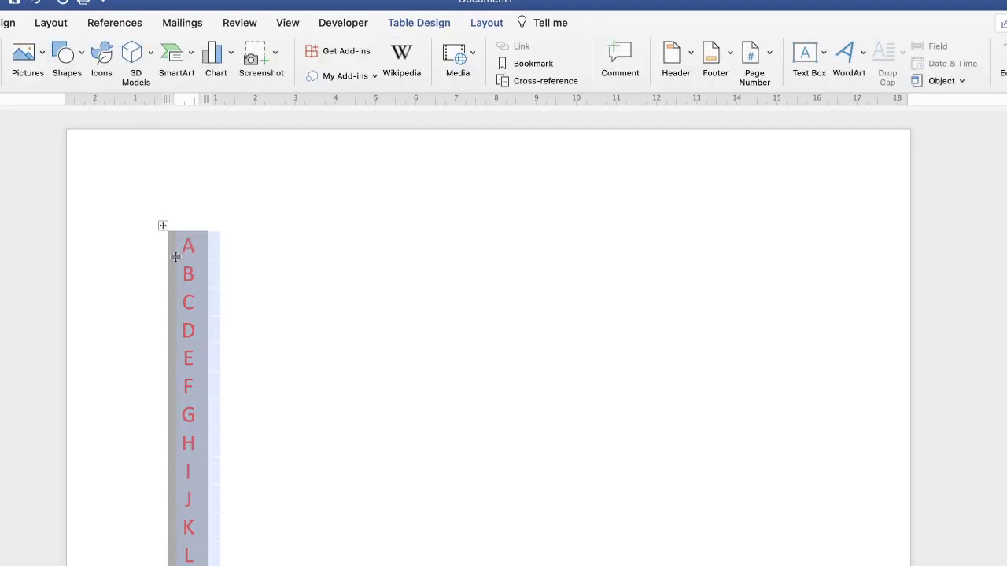
pyautogui.moveTo(176, 274); pyautogui.dragTo(218, 244)
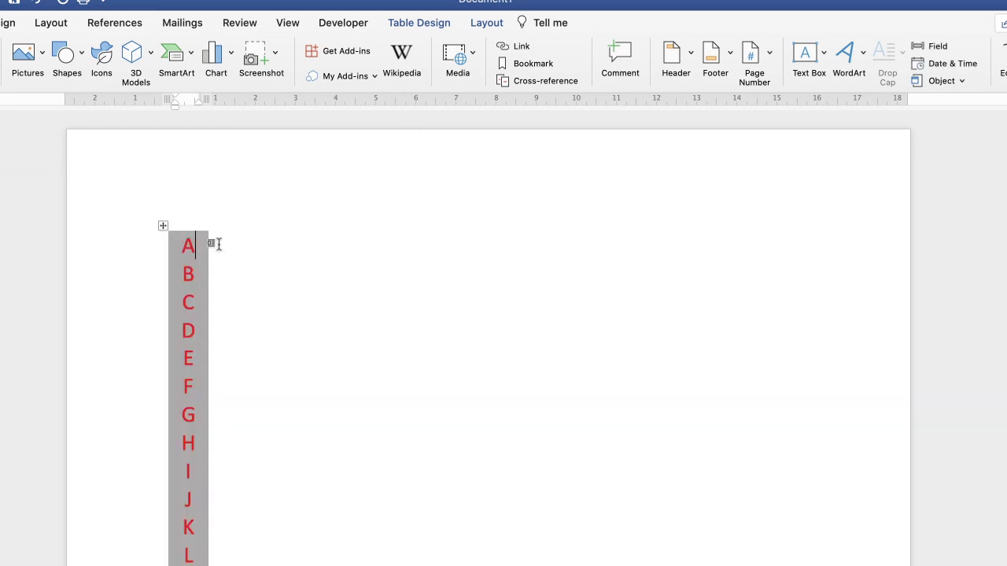
pyautogui.click(308, 275)
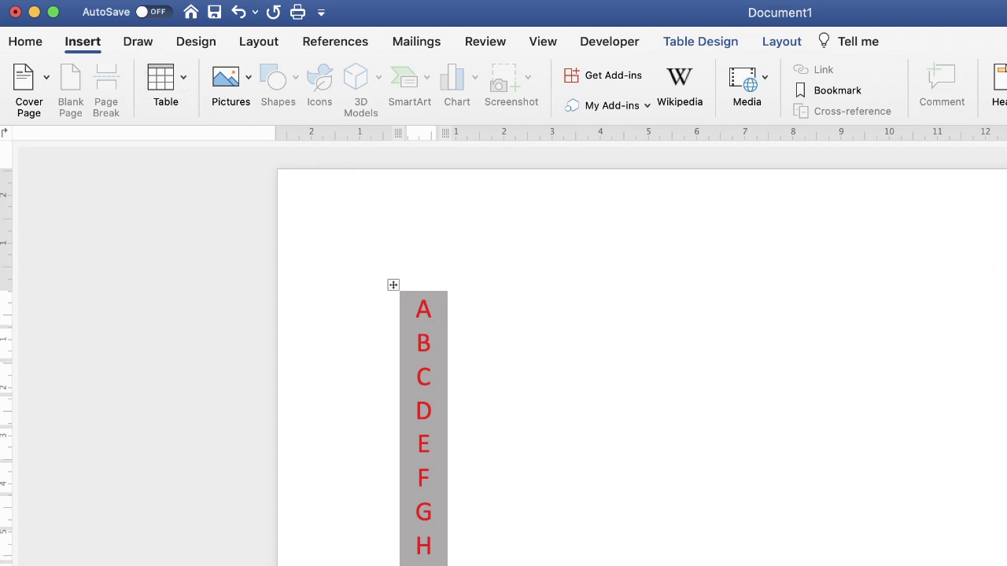
pyautogui.click(1006, 81)
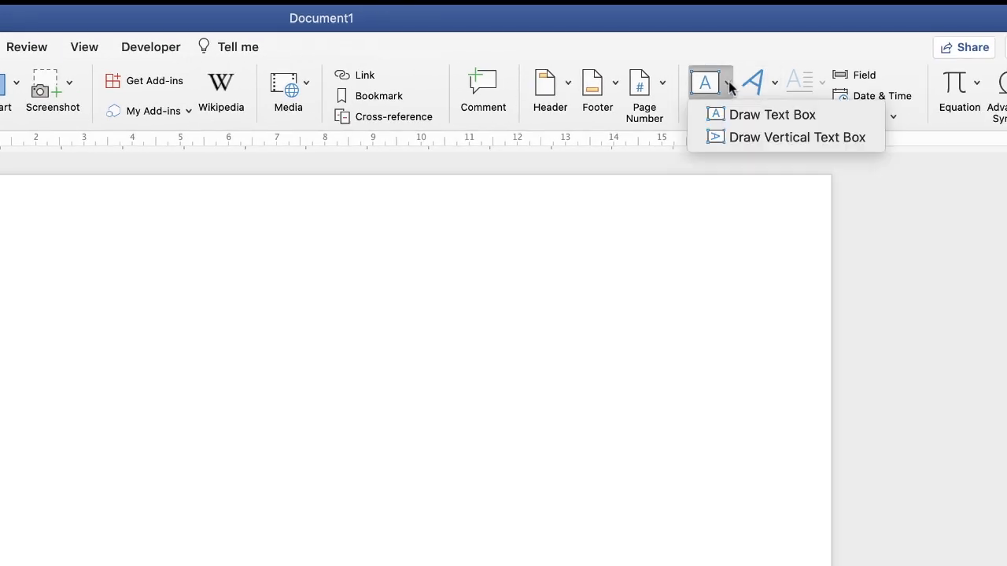
pyautogui.click(753, 118)
pyautogui.moveTo(251, 285)
pyautogui.mouseDown()
pyautogui.moveTo(401, 565)
pyautogui.moveTo(690, 565)
pyautogui.mouseUp()
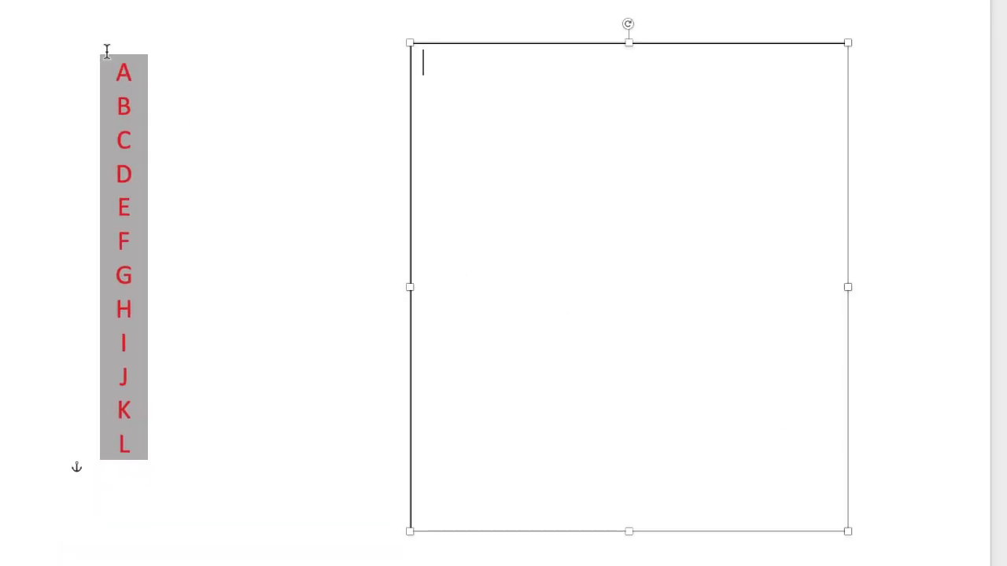
# Step: Paste the A–L table into the text box and cut the original table
pyautogui.click(108, 50)
pyautogui.hotkey('ctrl', 'c')
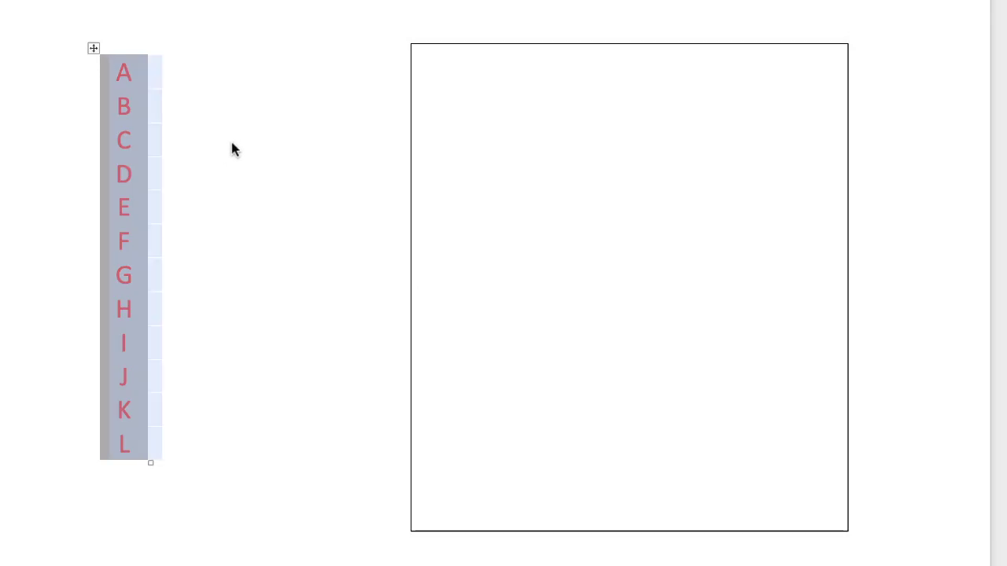
pyautogui.click(601, 151)
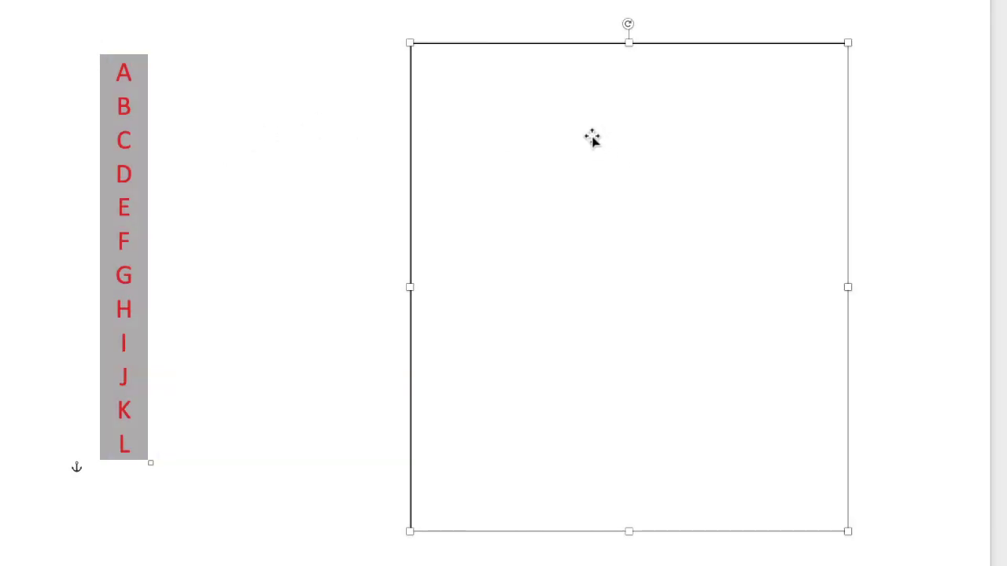
pyautogui.click(312, 73)
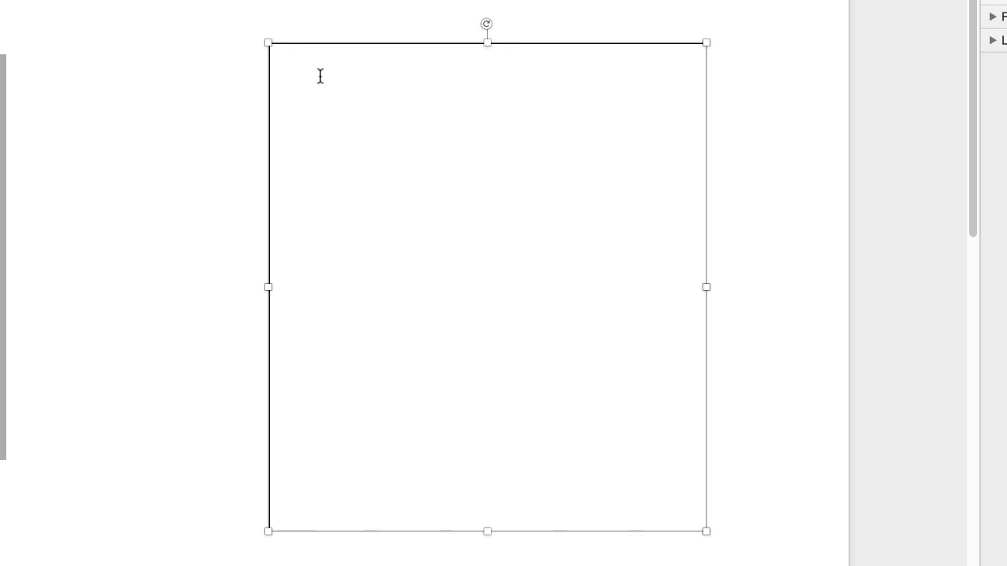
pyautogui.hotkey('ctrl', 'v')
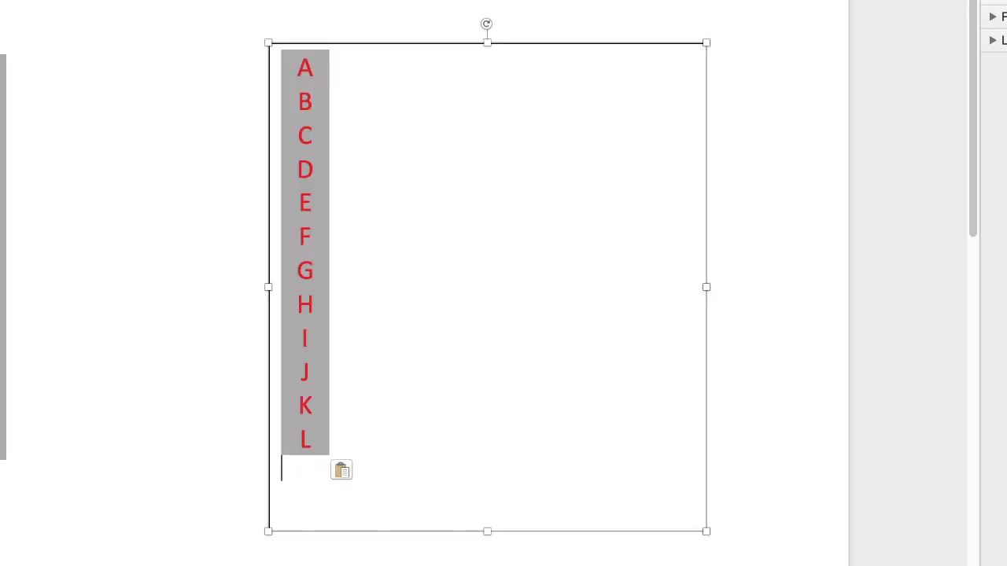
pyautogui.click(116, 105)
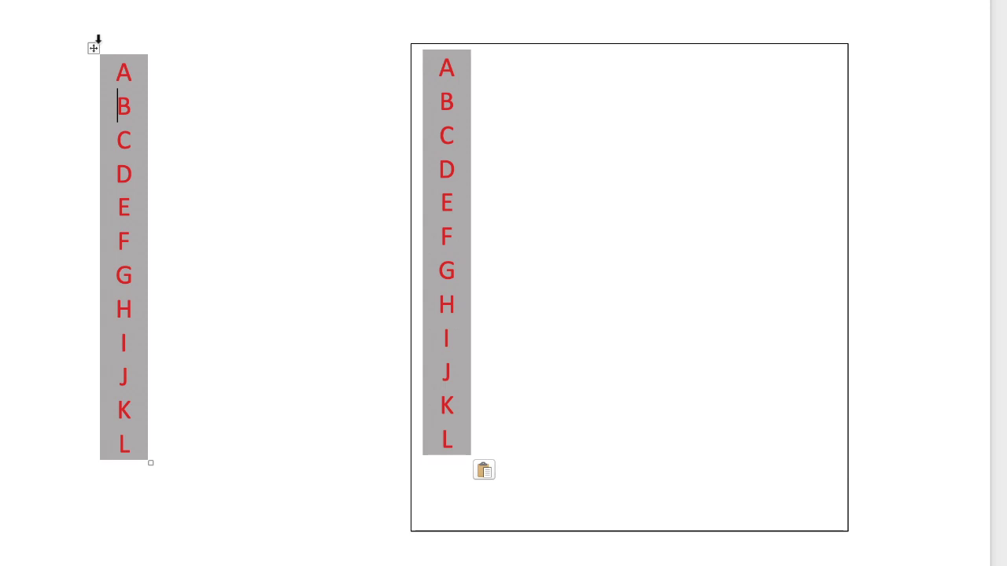
pyautogui.click(98, 41)
pyautogui.hotkey('ctrl', 'x')
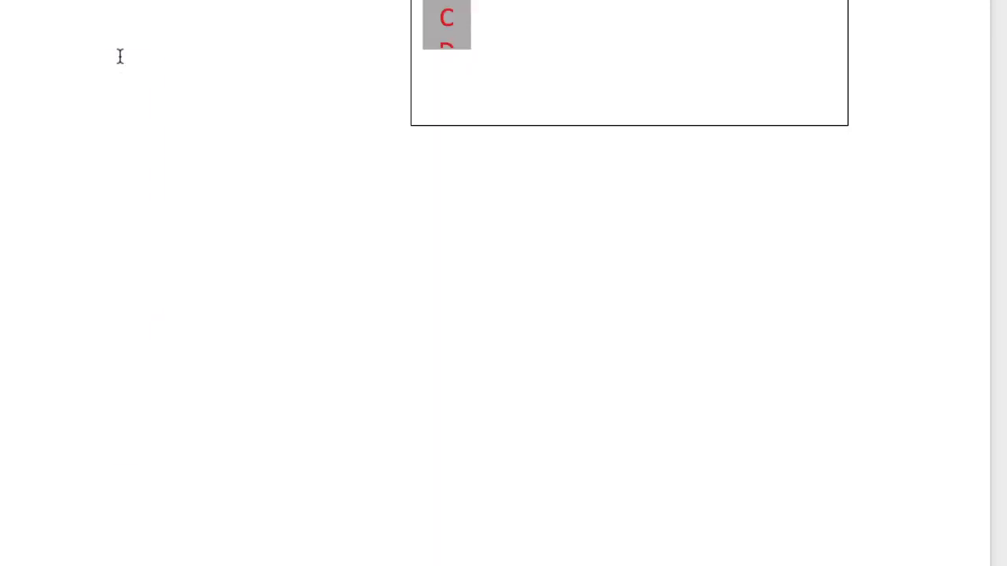
# Step: Move the text box to the top-left and trim it to about 1.7 cm by 8.73 cm
pyautogui.moveTo(494, 69); pyautogui.dragTo(200, 249)
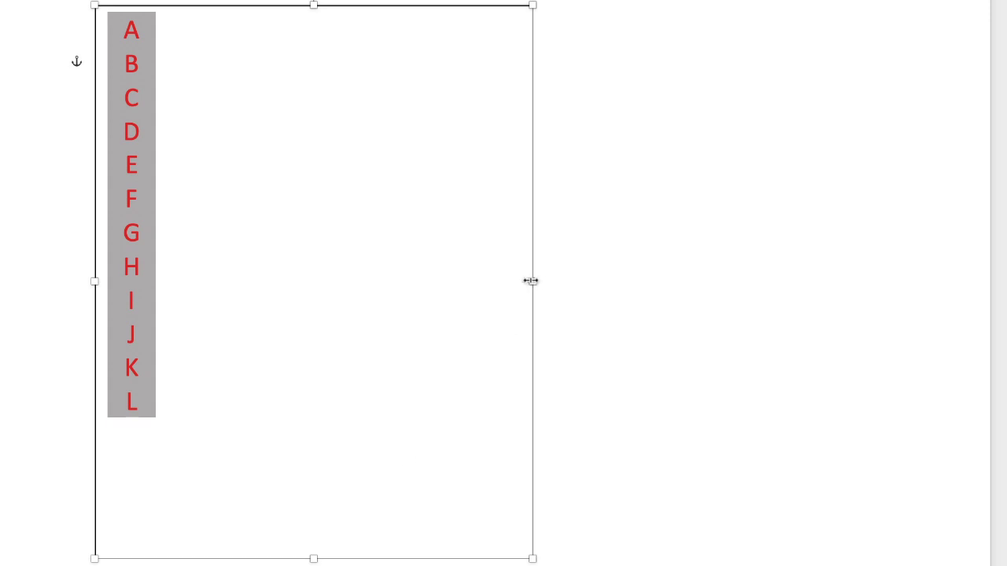
pyautogui.moveTo(531, 281); pyautogui.dragTo(178, 281)
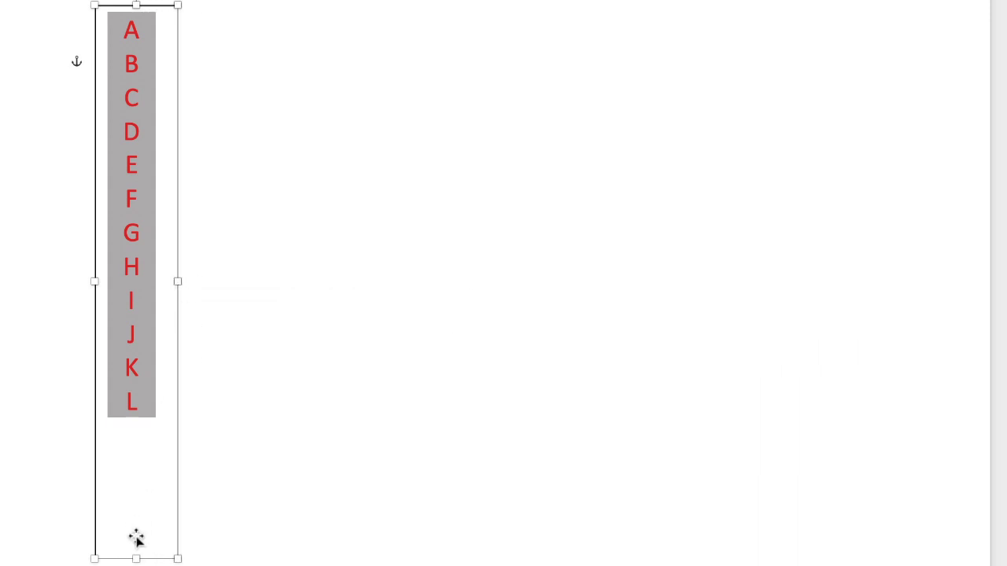
pyautogui.moveTo(136, 558); pyautogui.dragTo(133, 427)
pyautogui.click(254, 241)
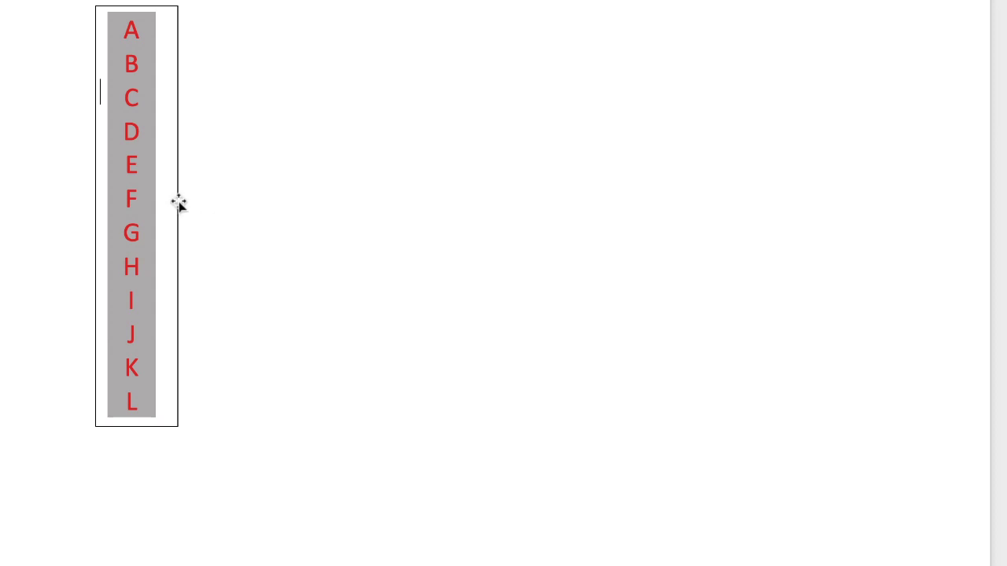
pyautogui.click(154, 118)
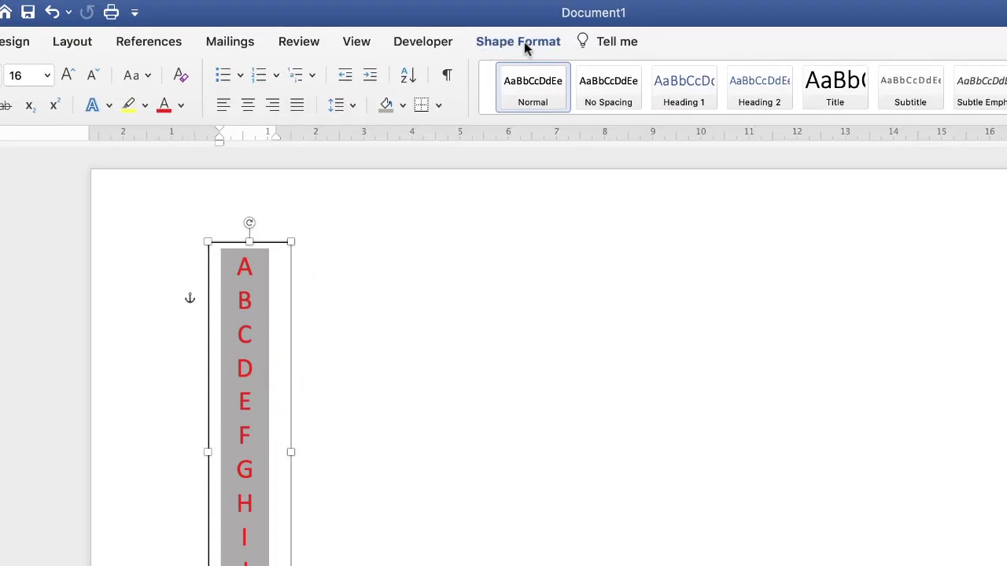
# Step: Set the text box to No Outline and settle it back at the page's upper left
pyautogui.click(526, 47)
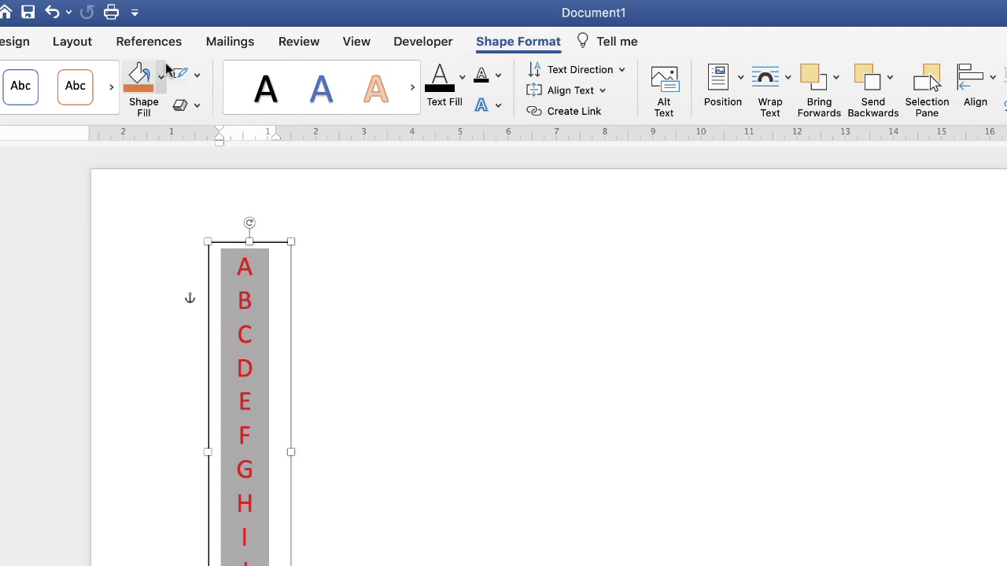
pyautogui.click(197, 74)
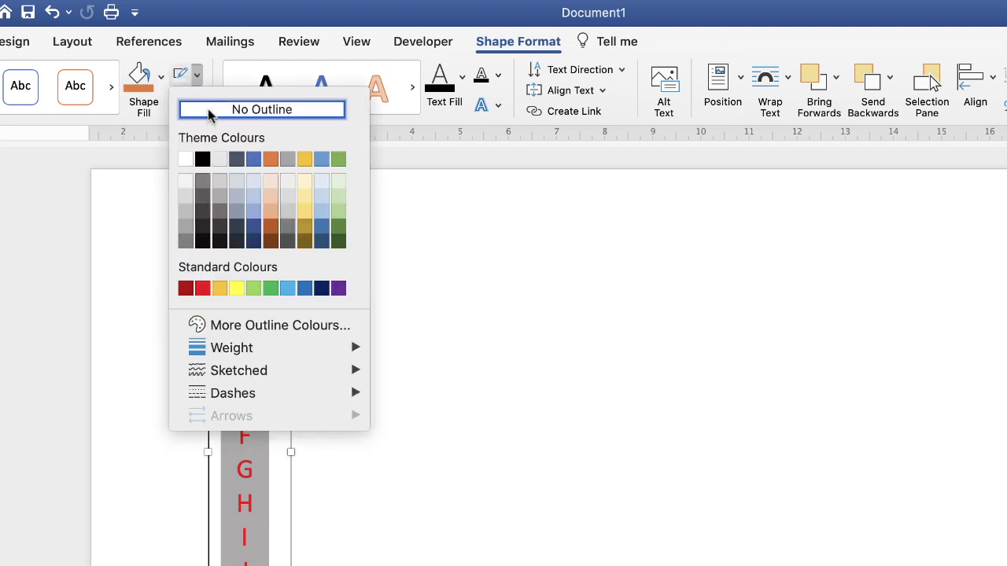
pyautogui.click(209, 108)
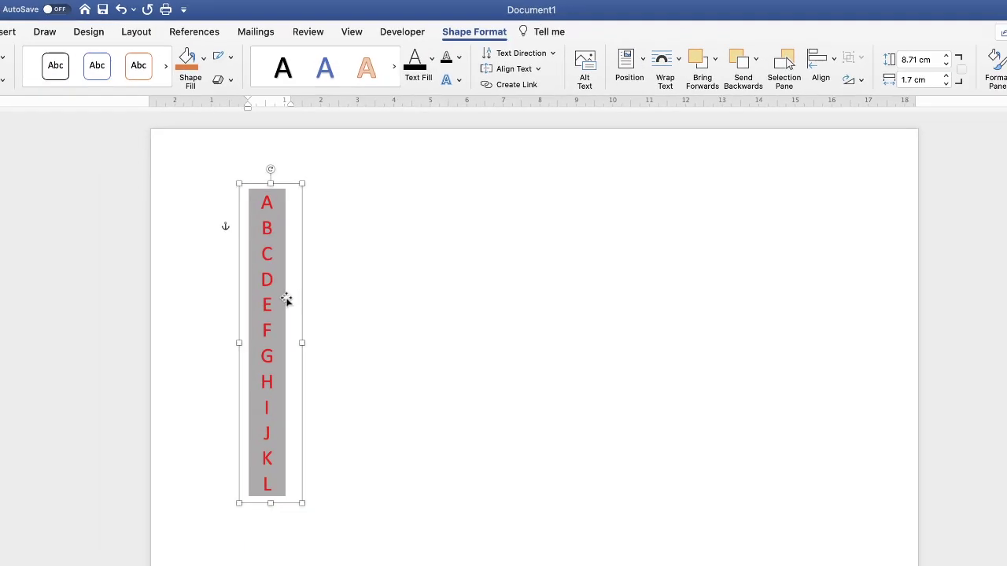
pyautogui.moveTo(285, 299); pyautogui.dragTo(762, 332)
pyautogui.moveTo(696, 282); pyautogui.dragTo(314, 266)
pyautogui.click(370, 247)
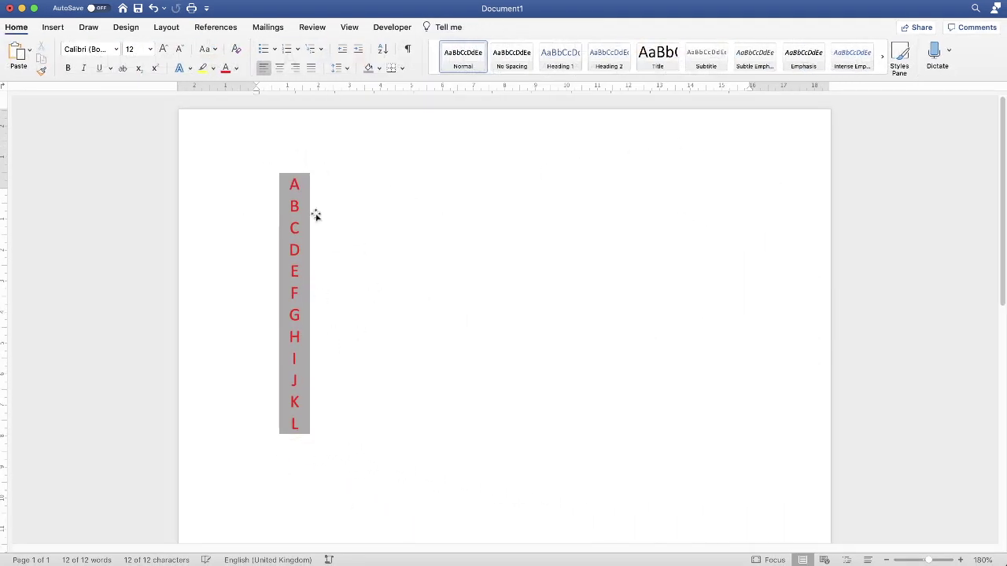
pyautogui.click(301, 262)
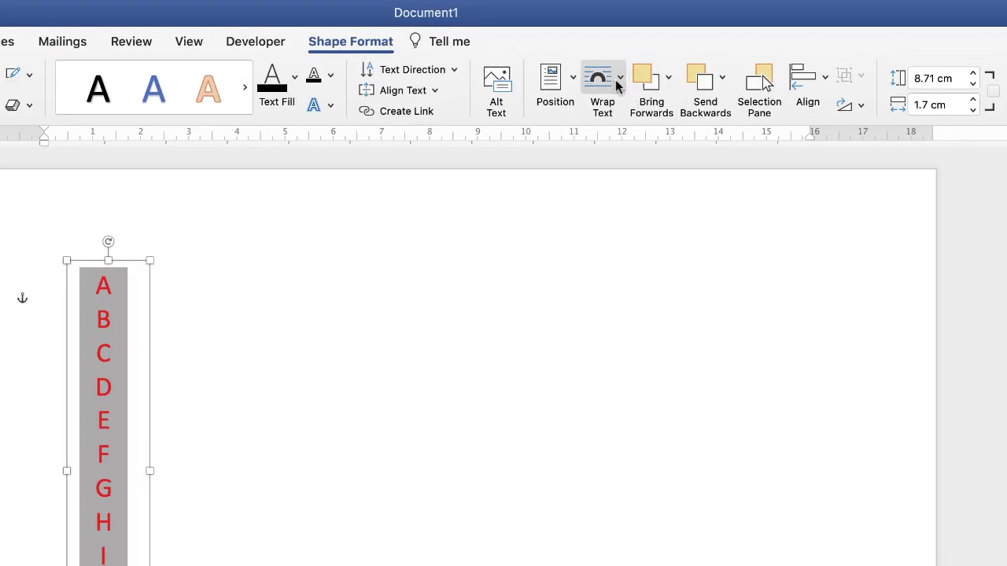
pyautogui.click(618, 78)
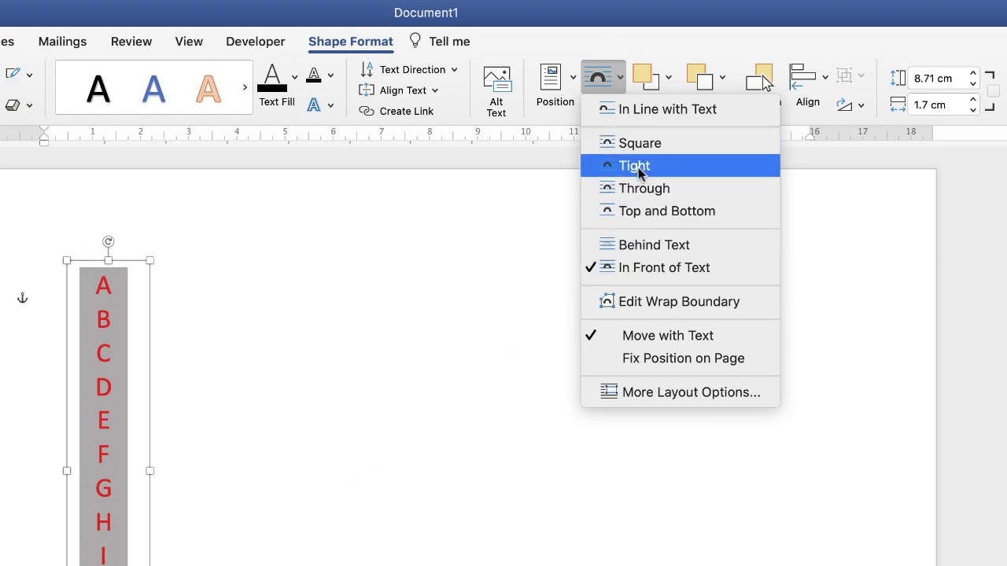
pyautogui.click(262, 467)
pyautogui.click(274, 492)
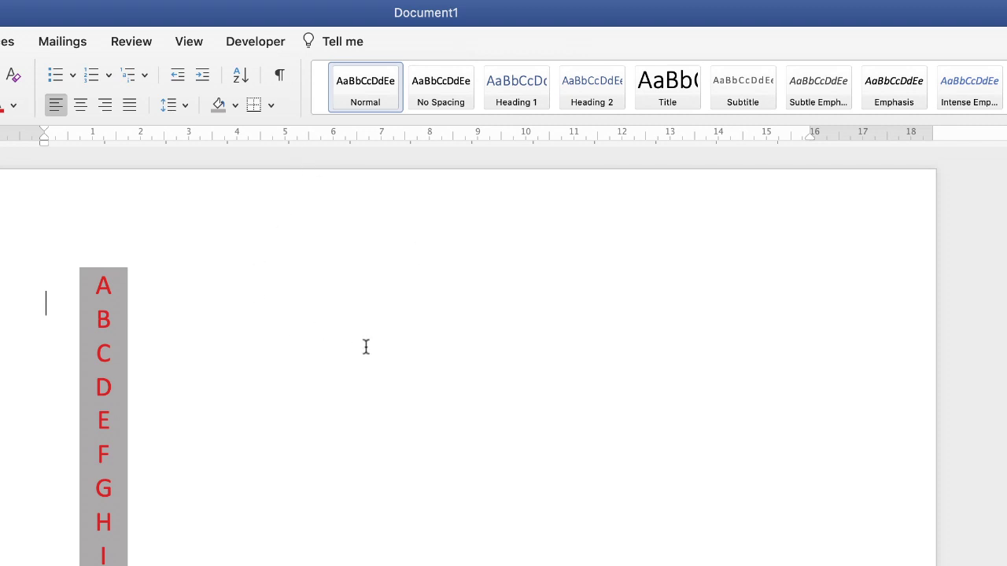
pyautogui.press('Return')
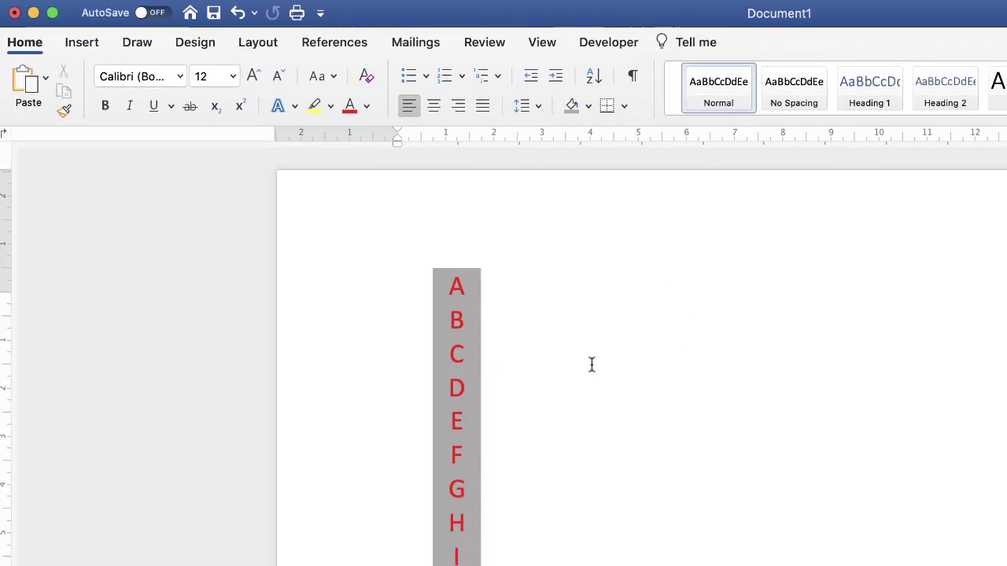
# Step: Insert a blue-style WordArt and move it to the right of the A–L column
pyautogui.click(82, 43)
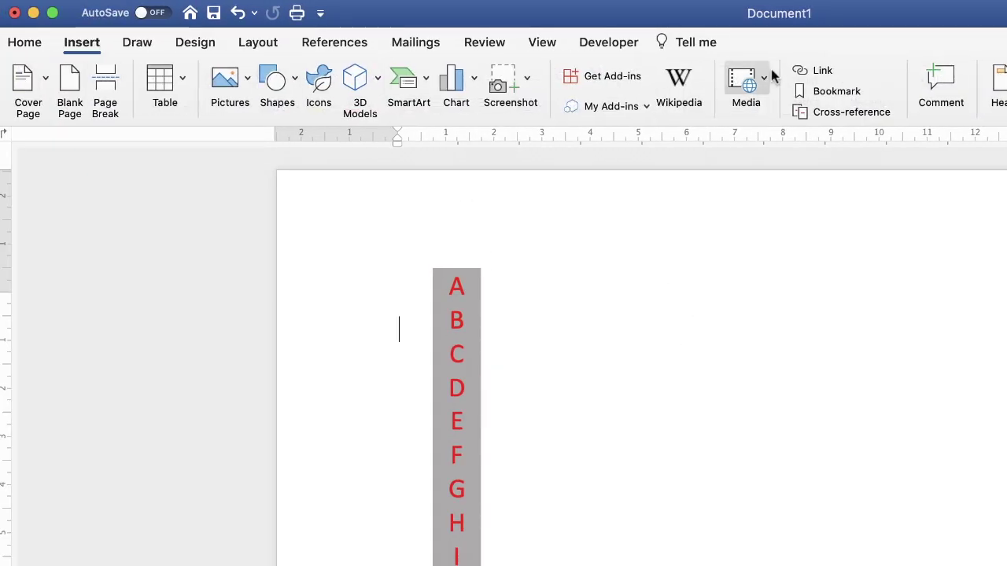
pyautogui.click(744, 76)
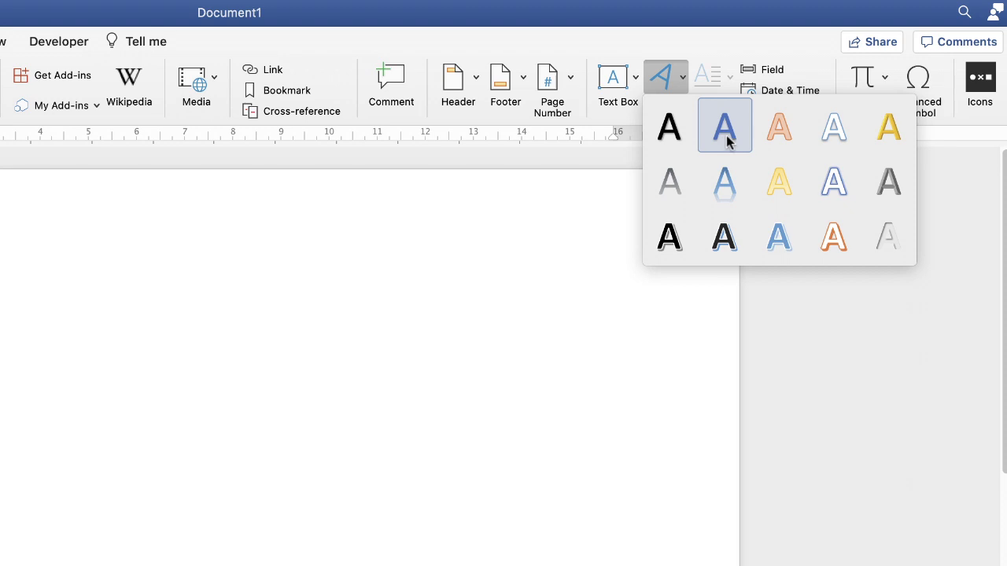
pyautogui.click(726, 134)
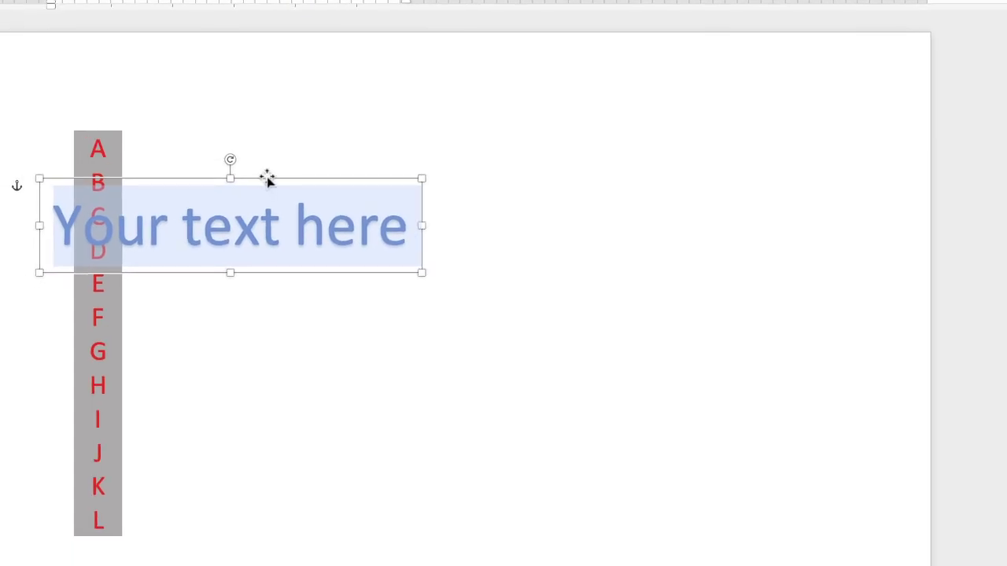
pyautogui.moveTo(268, 180); pyautogui.dragTo(575, 161)
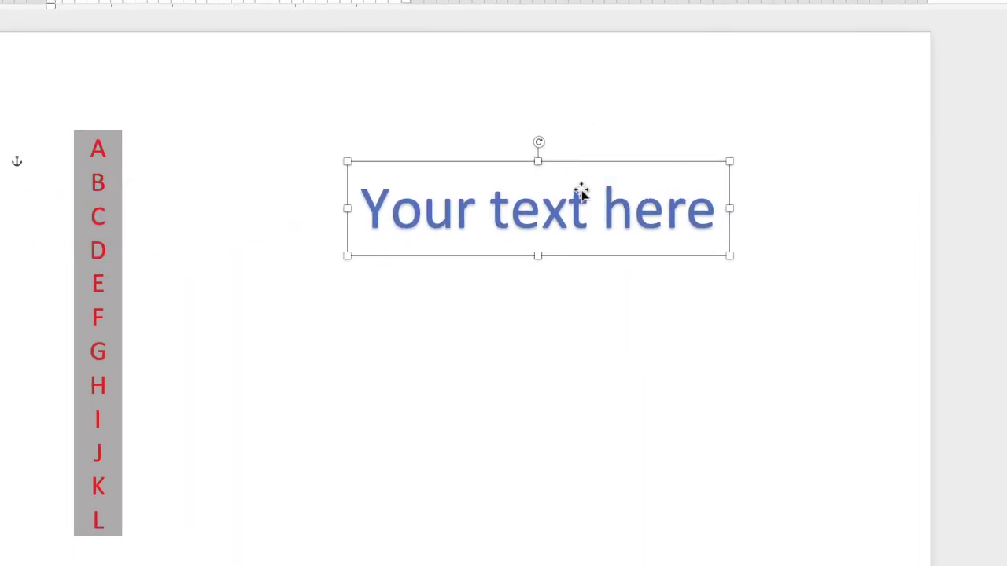
# Step: Rotate all the WordArt text 90° so 'Your text here' runs vertically
pyautogui.doubleClick(590, 217)
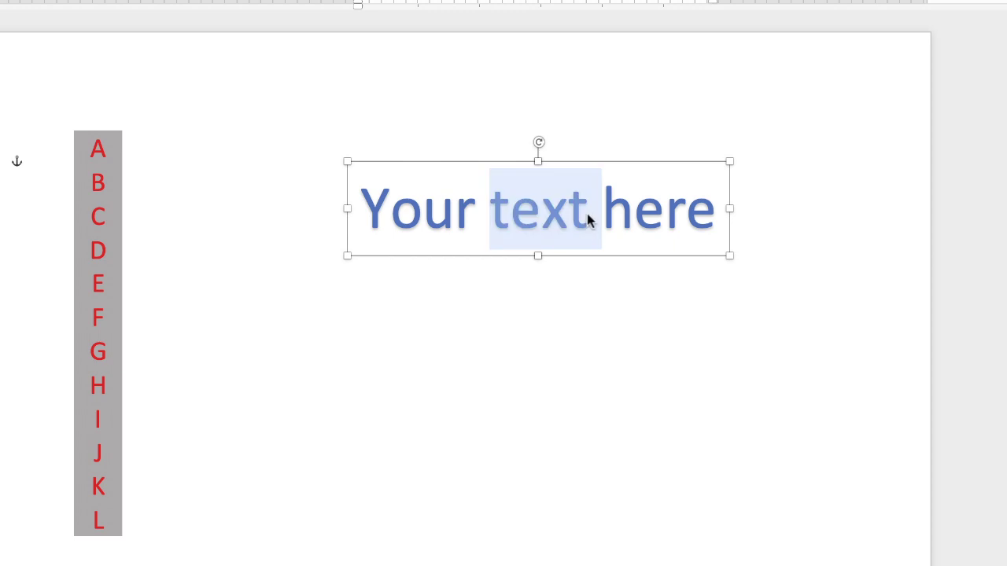
pyautogui.tripleClick(583, 217)
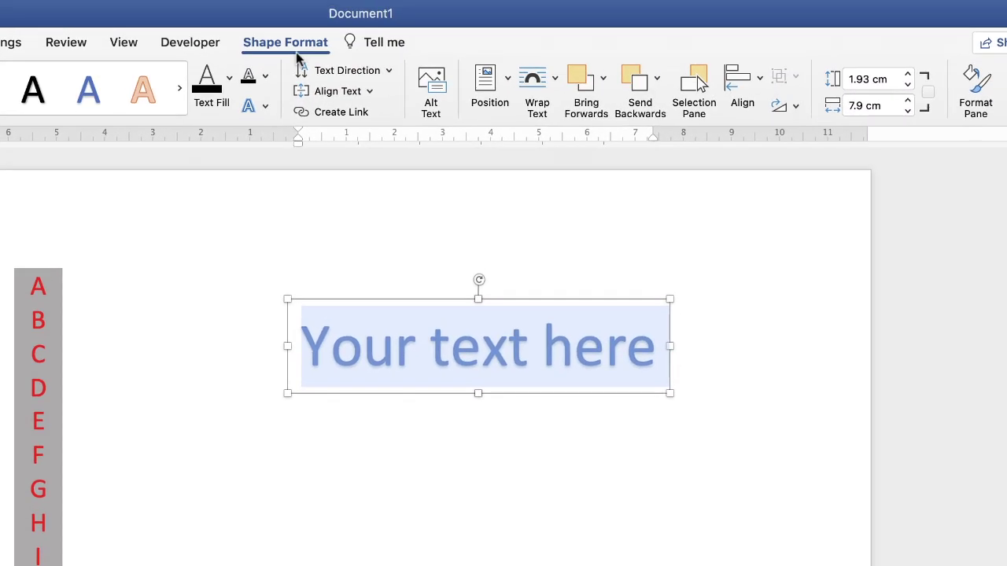
pyautogui.click(383, 71)
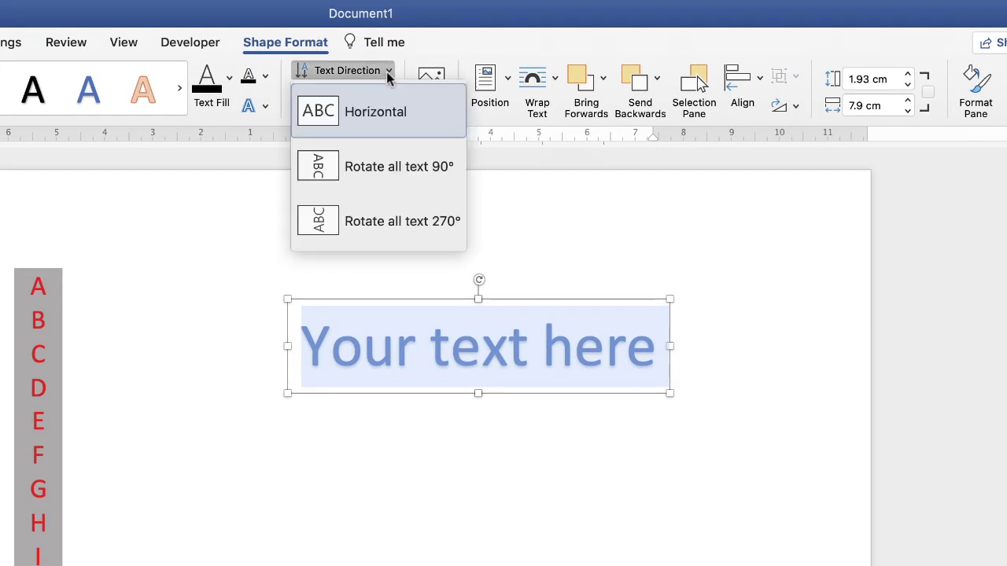
pyautogui.click(348, 177)
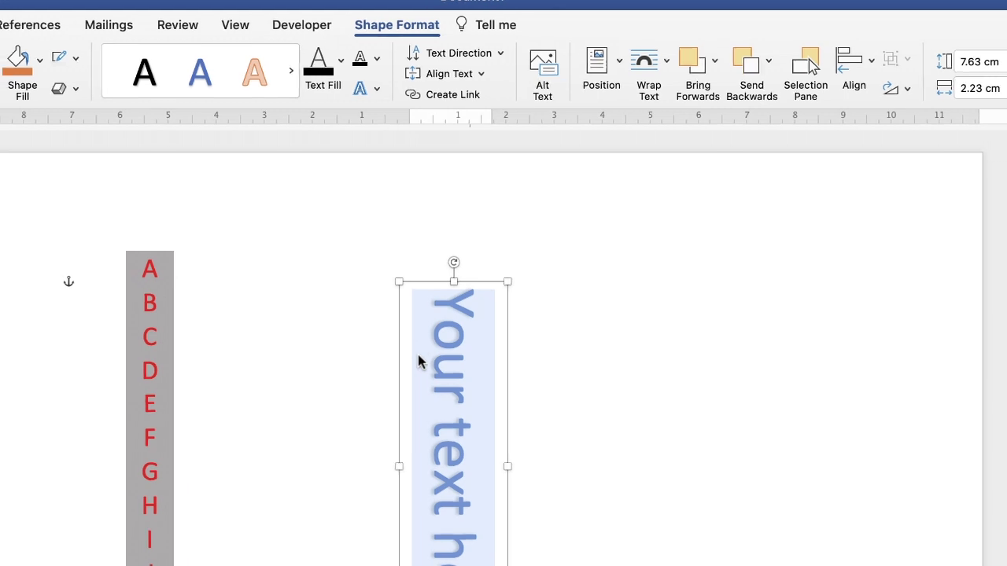
# Step: Widen the vertical WordArt box to about 7.63 by 5.55 cm and centre its text
pyautogui.click(505, 70)
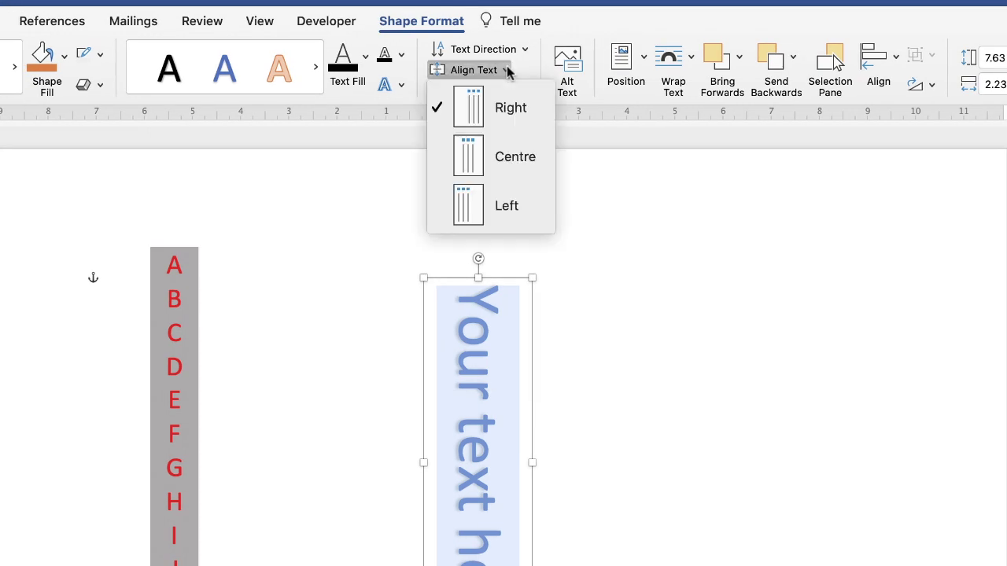
pyautogui.click(540, 463)
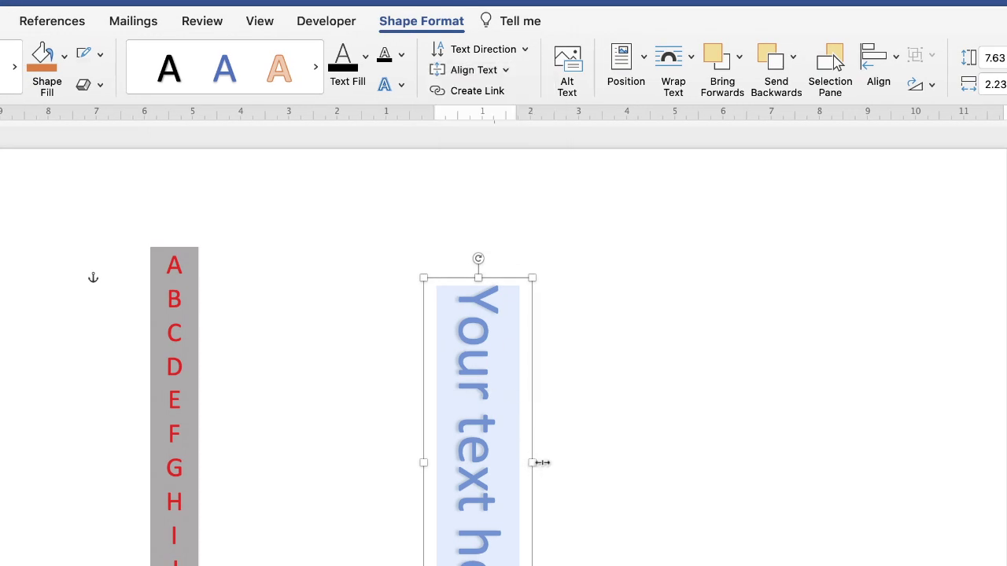
pyautogui.moveTo(532, 465); pyautogui.dragTo(693, 464)
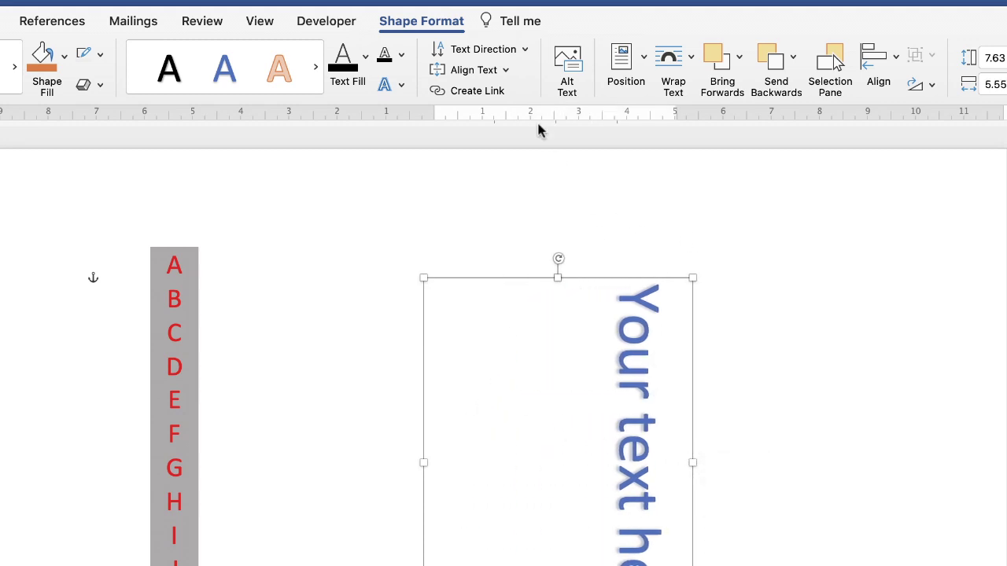
pyautogui.click(504, 71)
pyautogui.click(485, 158)
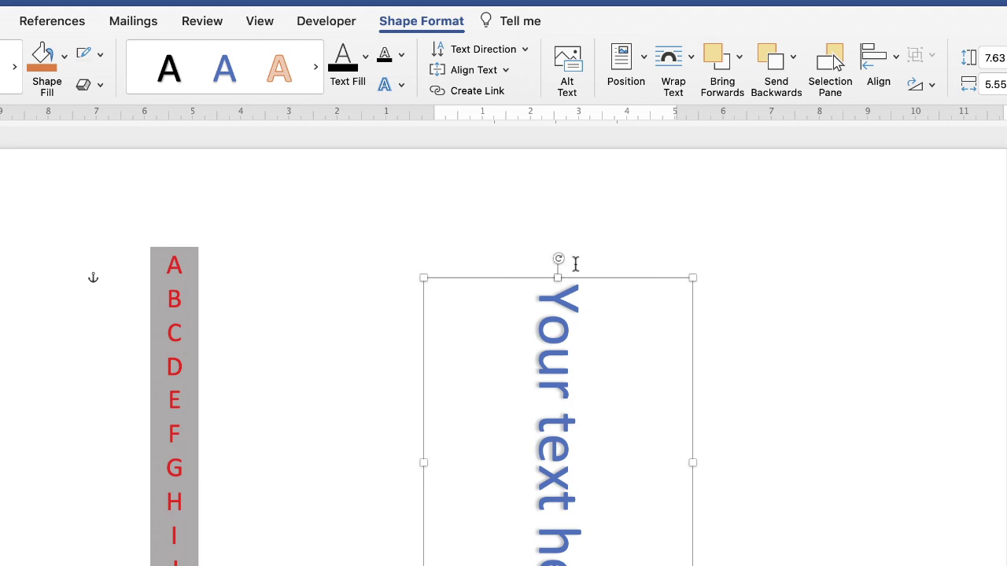
pyautogui.moveTo(557, 256)
pyautogui.mouseDown()
pyautogui.moveTo(453, 303)
pyautogui.moveTo(360, 508)
pyautogui.moveTo(389, 355)
pyautogui.moveTo(567, 233)
pyautogui.moveTo(530, 238)
pyautogui.moveTo(557, 236)
pyautogui.mouseUp()
pyautogui.click(741, 390)
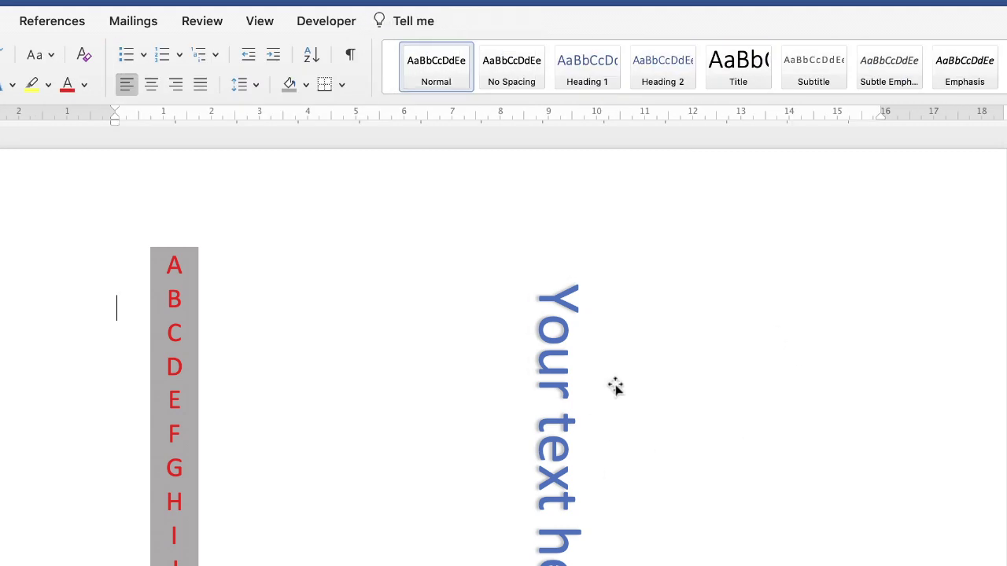